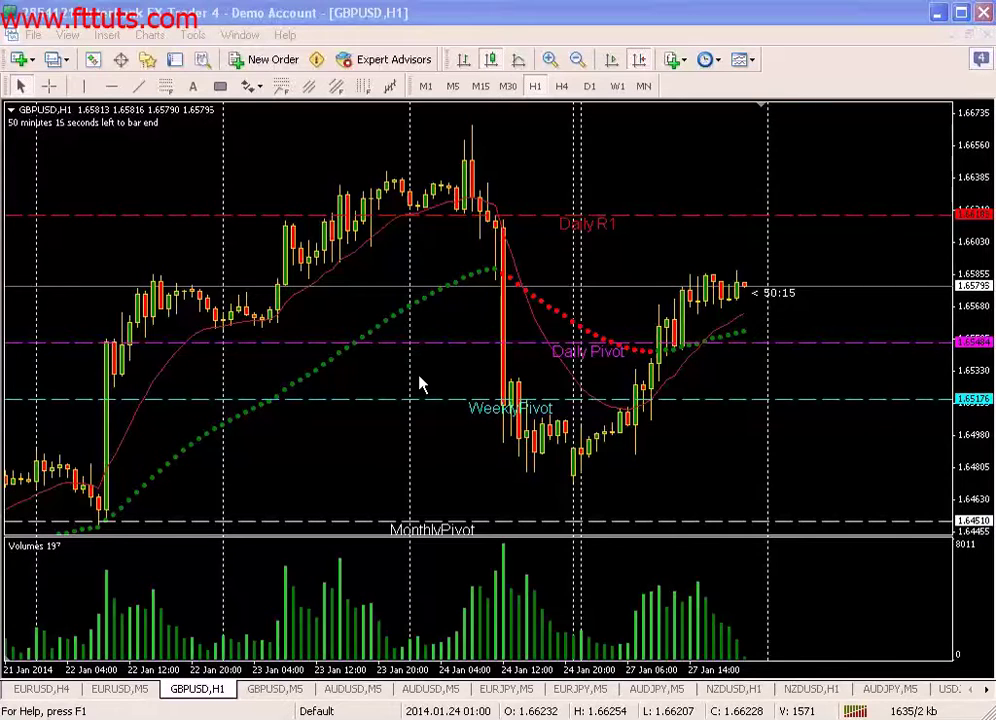
Step: Inspect the candles around the 24 January low on the GBPUSD hourly chart with the crosshair
click(980, 365)
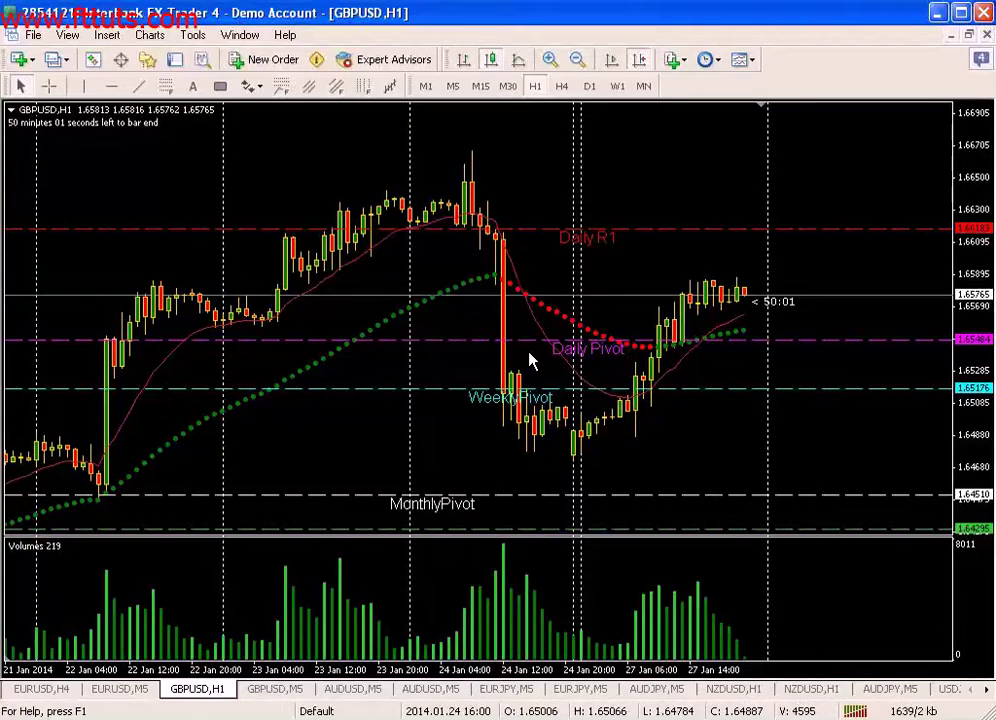
middle_click(529, 403)
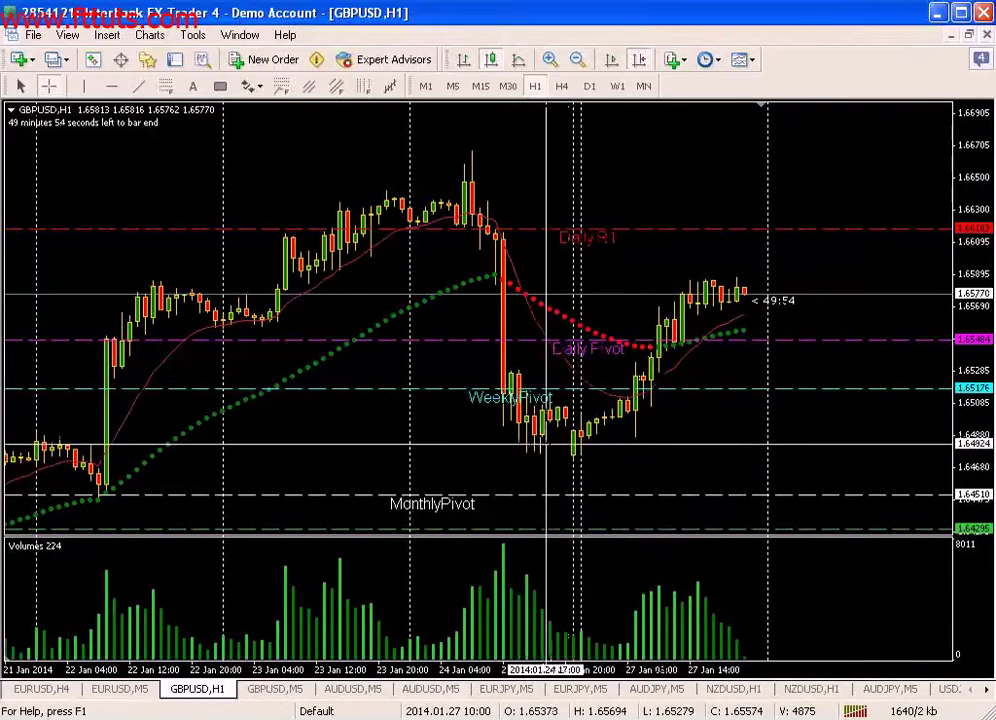
middle_click(527, 453)
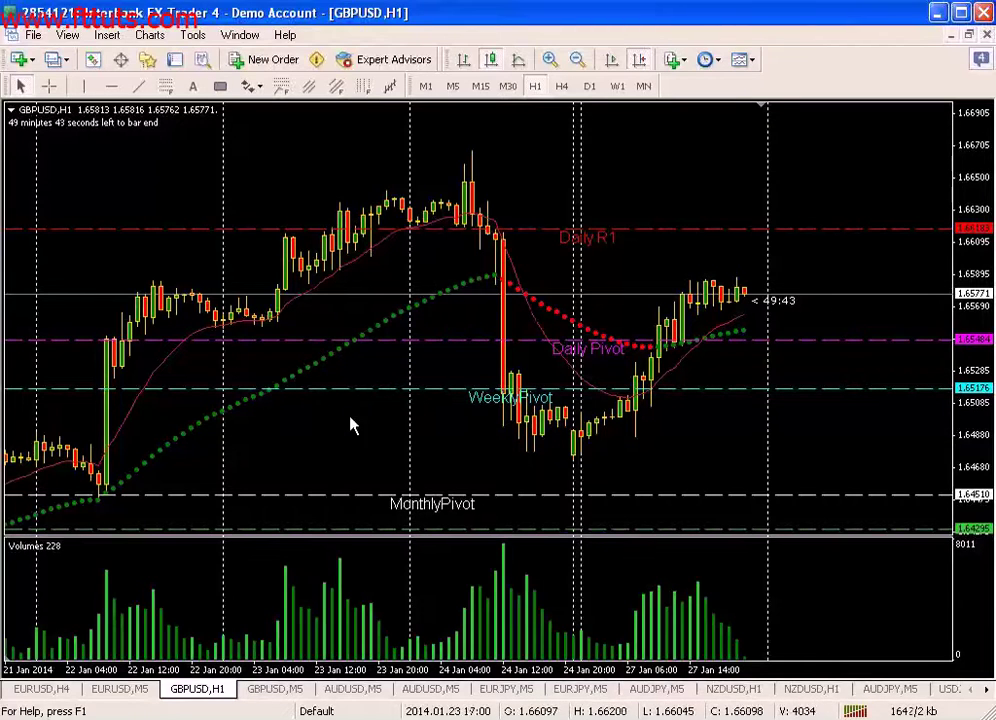
scroll(329, 460, down, 3)
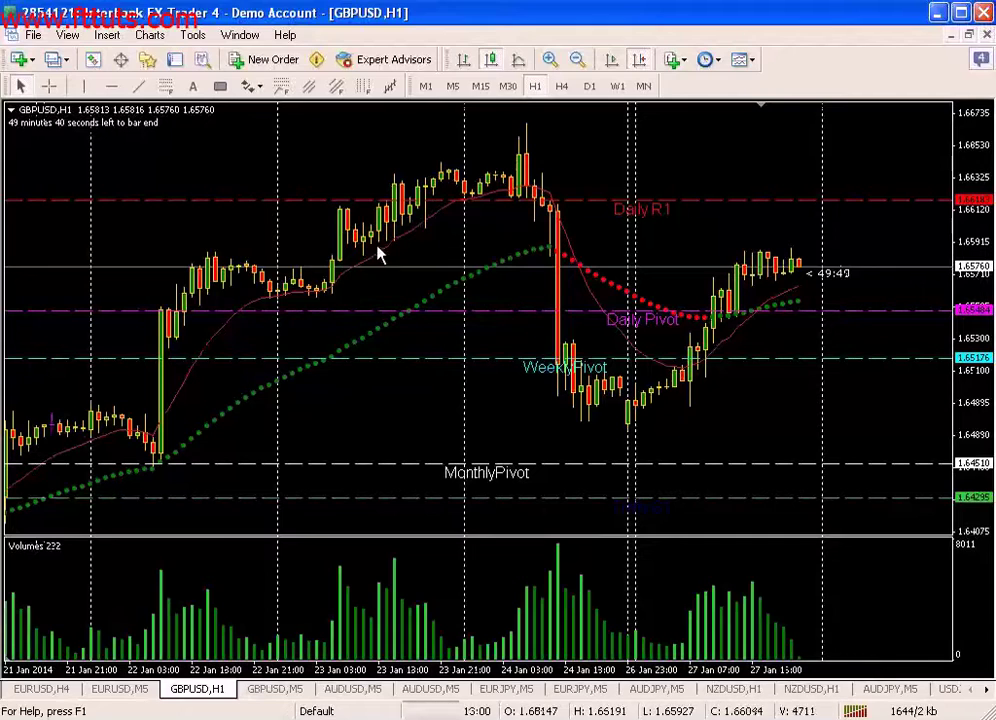
Step: Draw a thin horizontal rectangle at the 22 January swing high, extending across the 23 January breakout candles
mouse_move(304, 294)
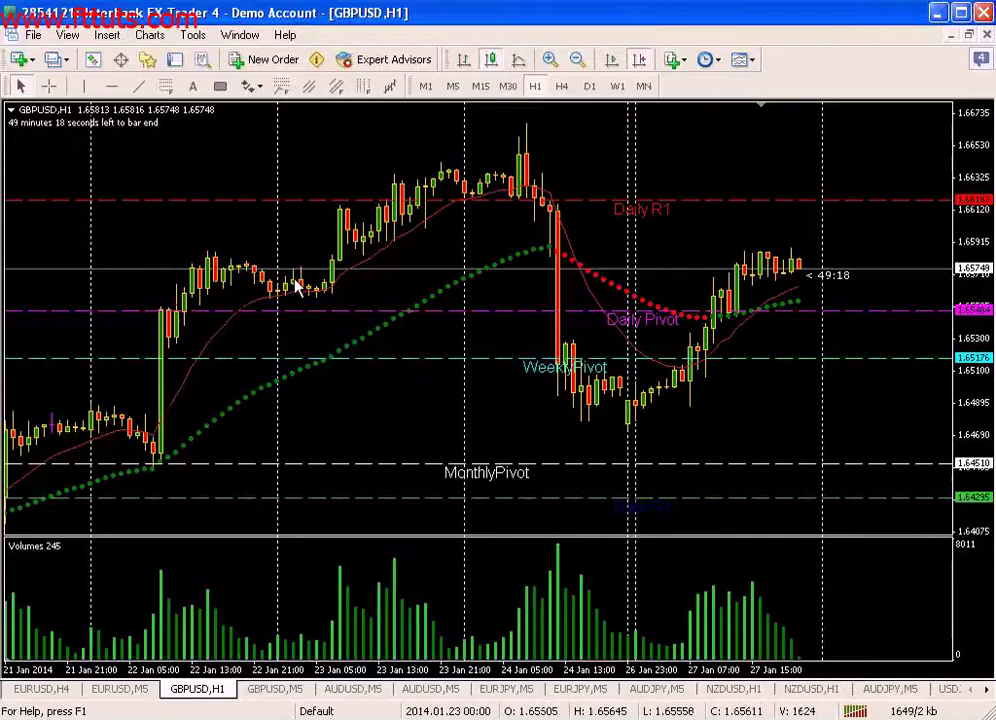
mouse_move(270, 304)
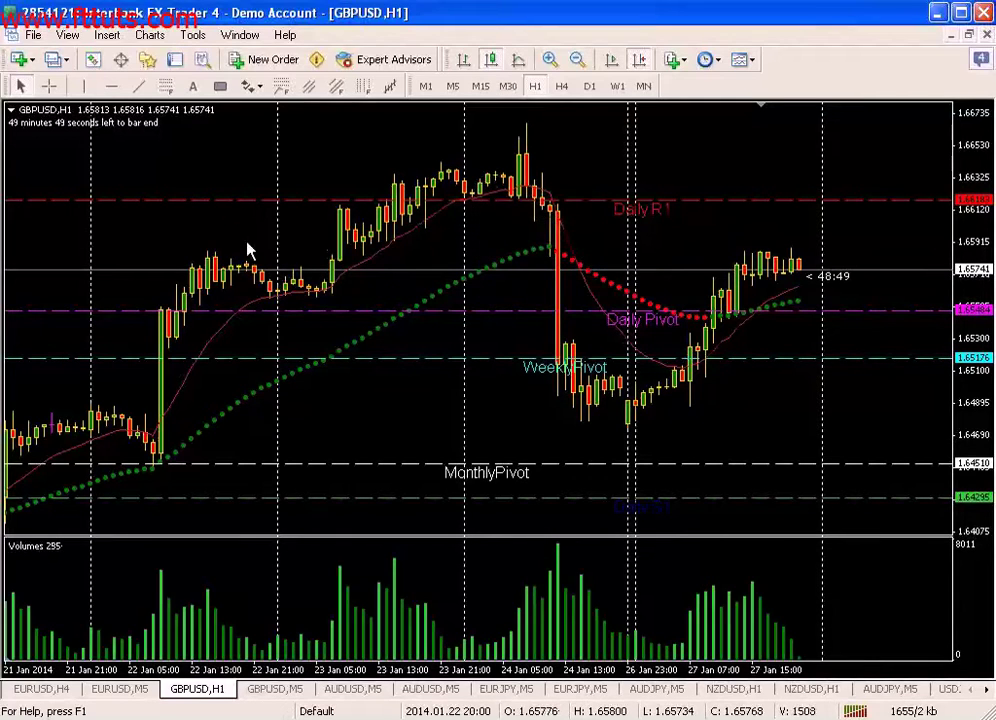
click(220, 87)
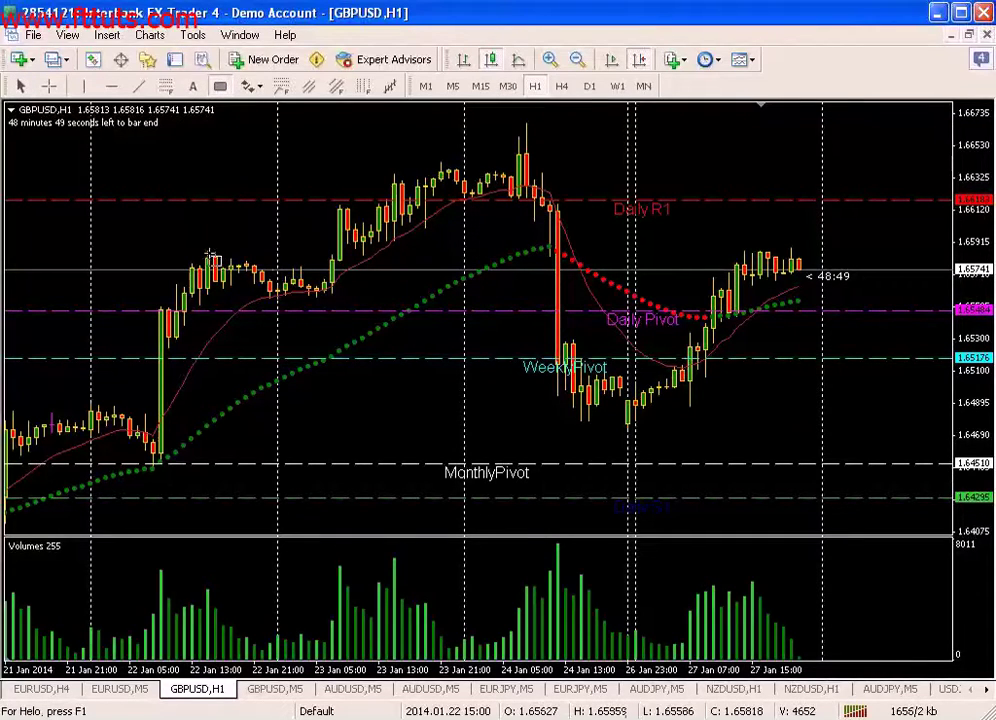
drag(207, 250, 483, 258)
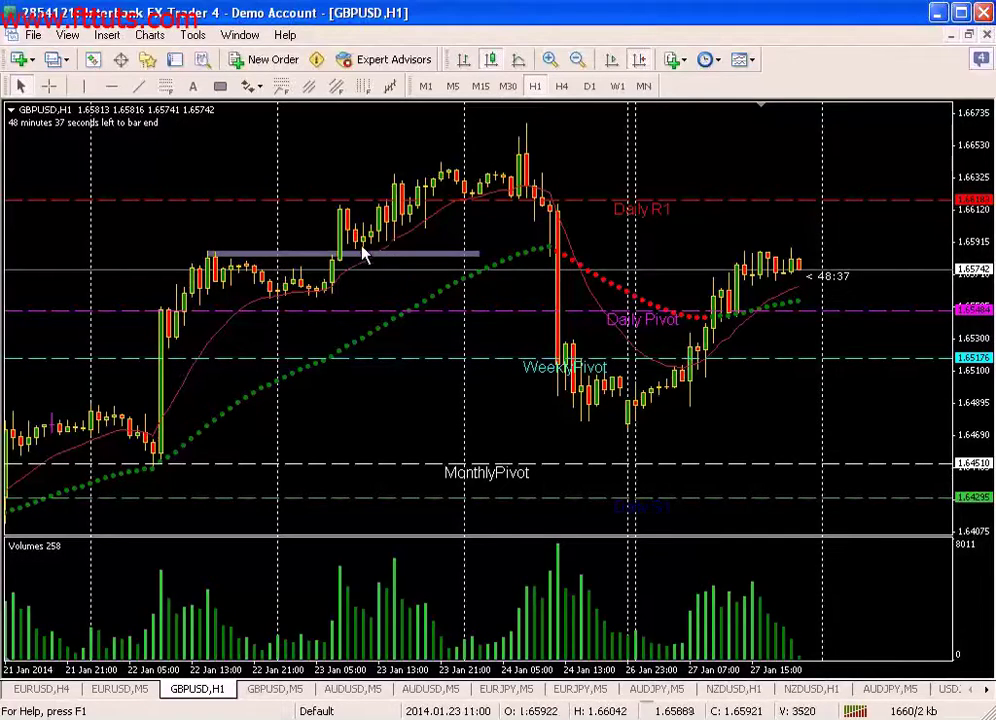
Step: Examine the 23 January retest of the rectangle and the preceding pullback to the 14-period moving average
mouse_move(357, 250)
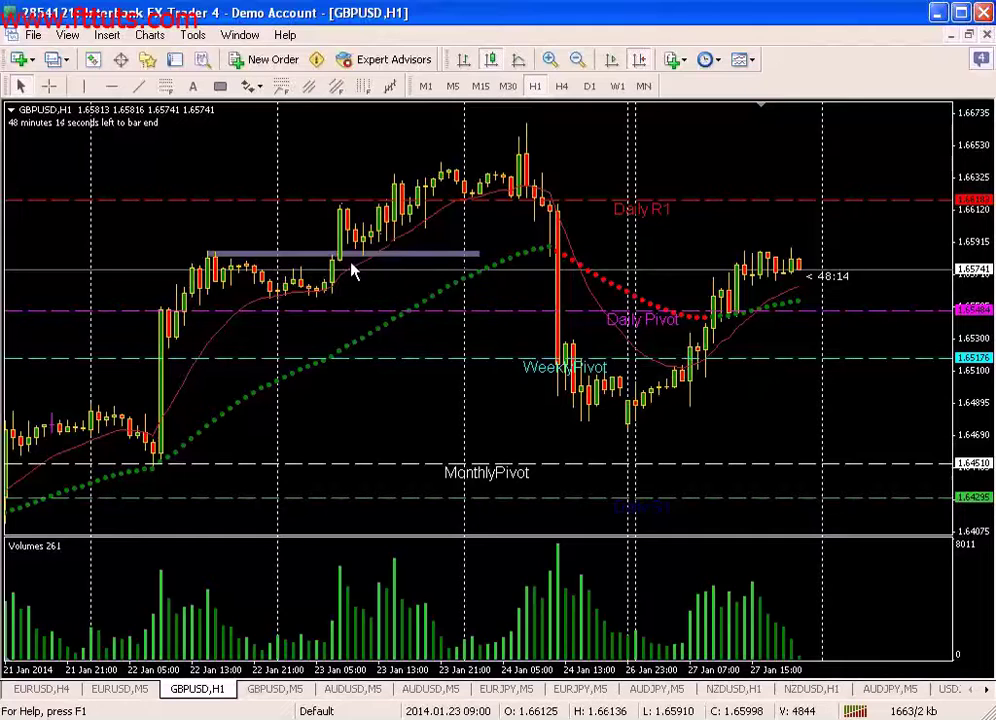
mouse_move(300, 302)
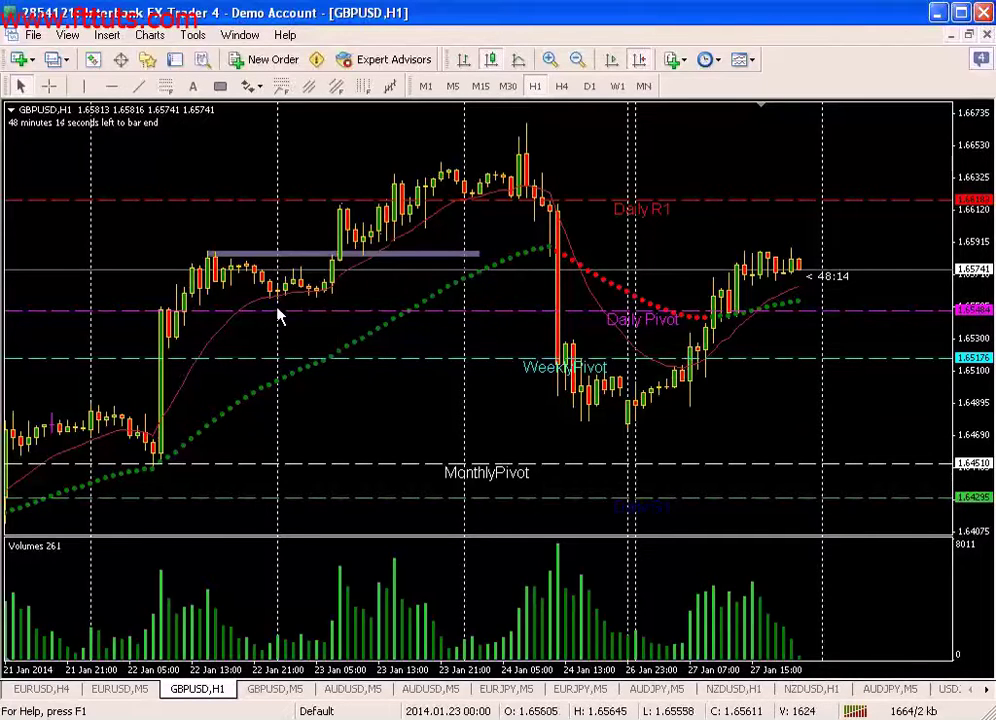
mouse_move(412, 237)
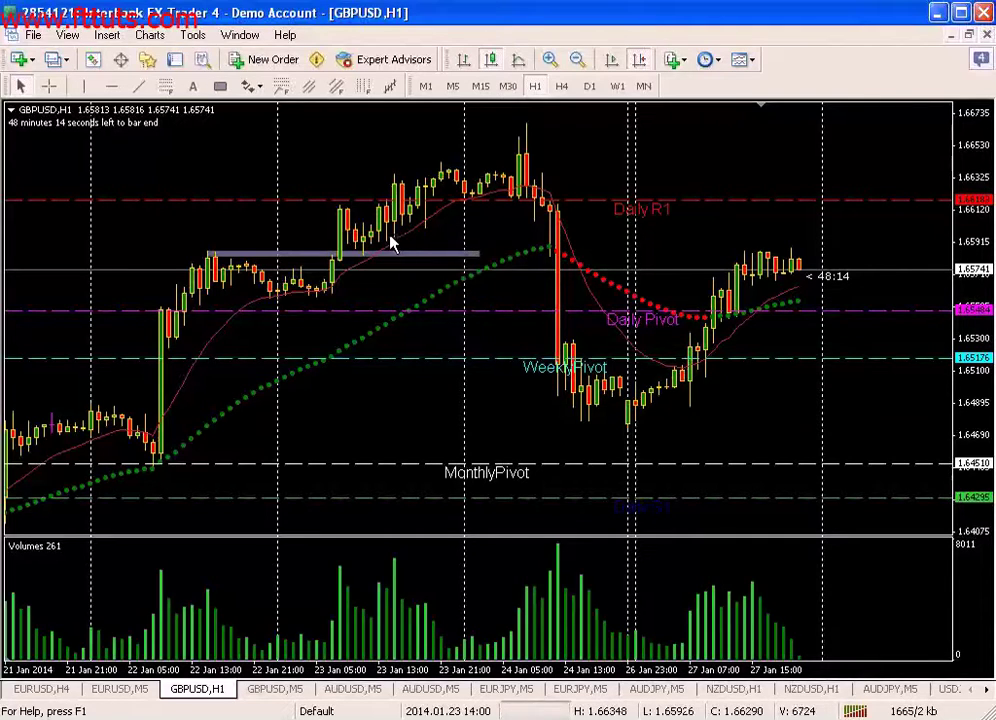
middle_click(270, 288)
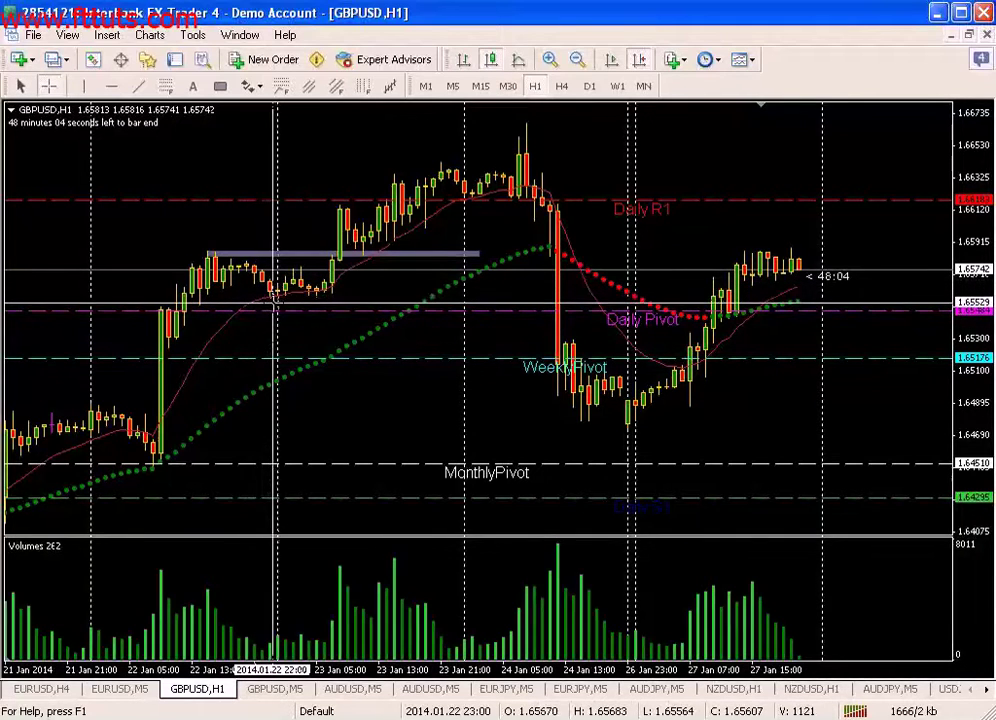
click(320, 313)
mouse_move(295, 290)
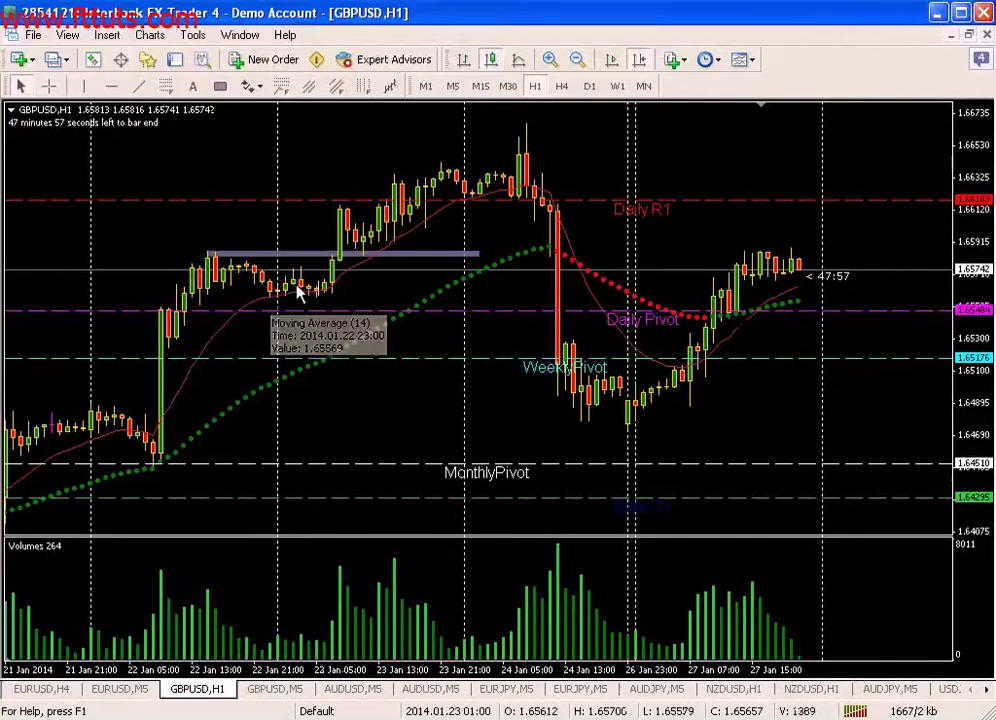
Step: Draw a Fibonacci retracement from the 22 January low to the swing high, and delete it after checking the pullback
mouse_move(210, 265)
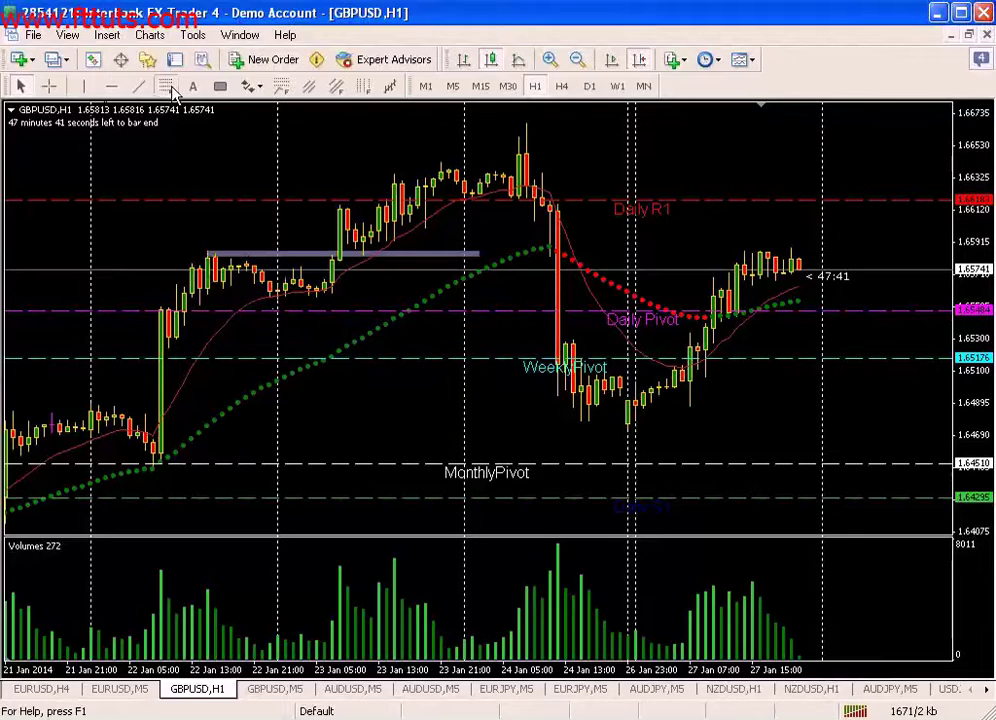
mouse_move(157, 462)
mouse_down()
mouse_move(200, 250)
mouse_move(207, 256)
mouse_up()
middle_click(277, 383)
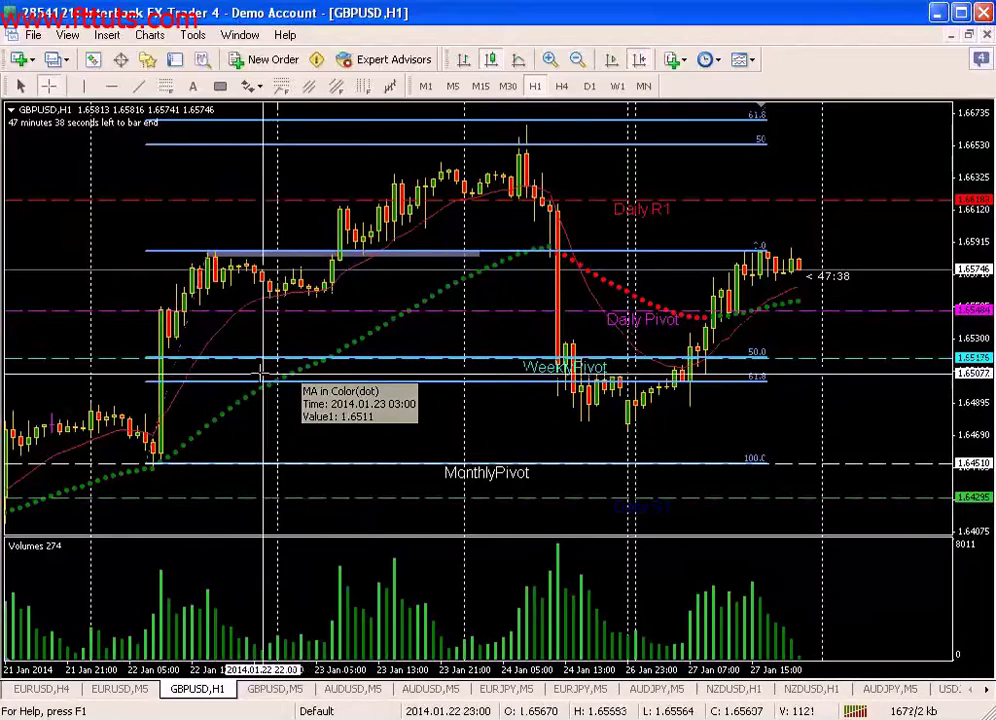
key(Escape)
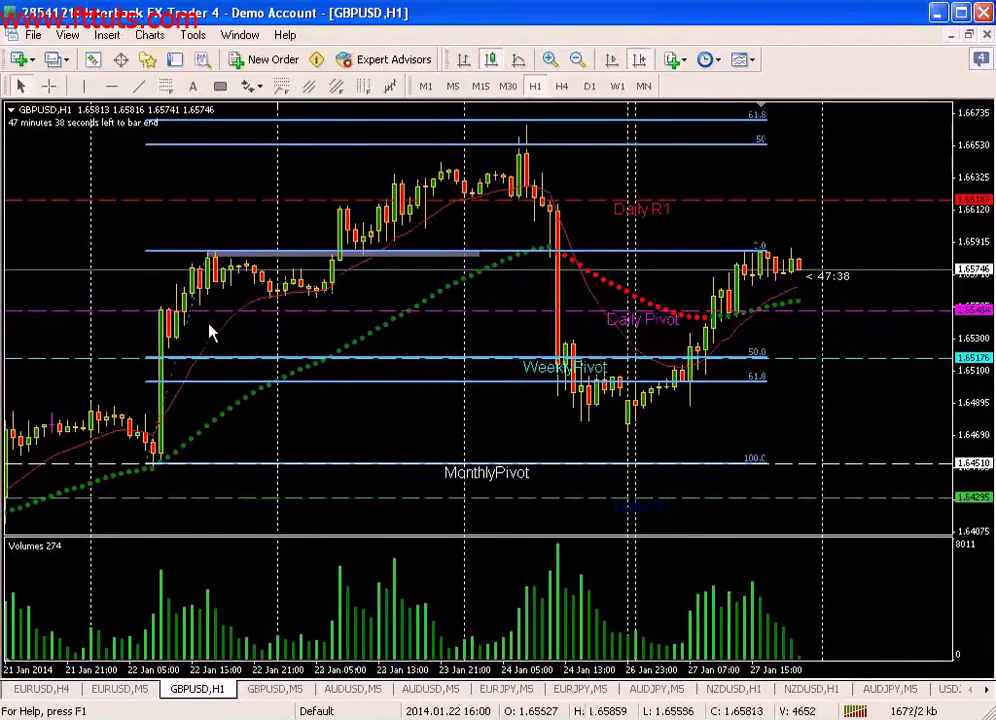
right_click(183, 340)
click(220, 397)
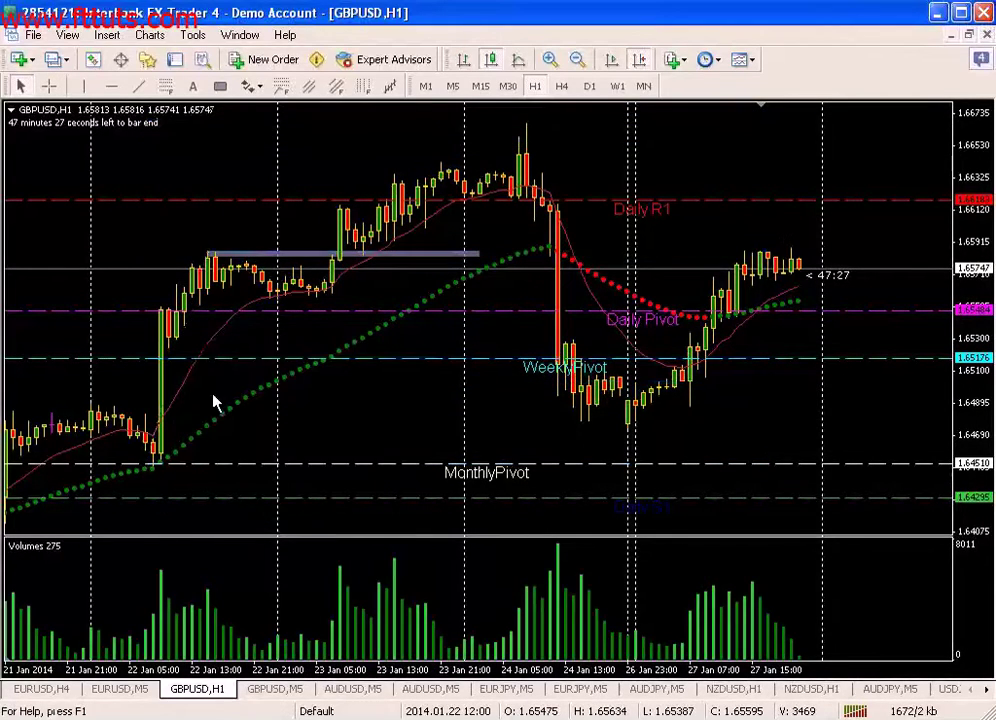
Step: Inspect the candles resting on the moving average between 22 and 23 January with the crosshair
middle_click(268, 287)
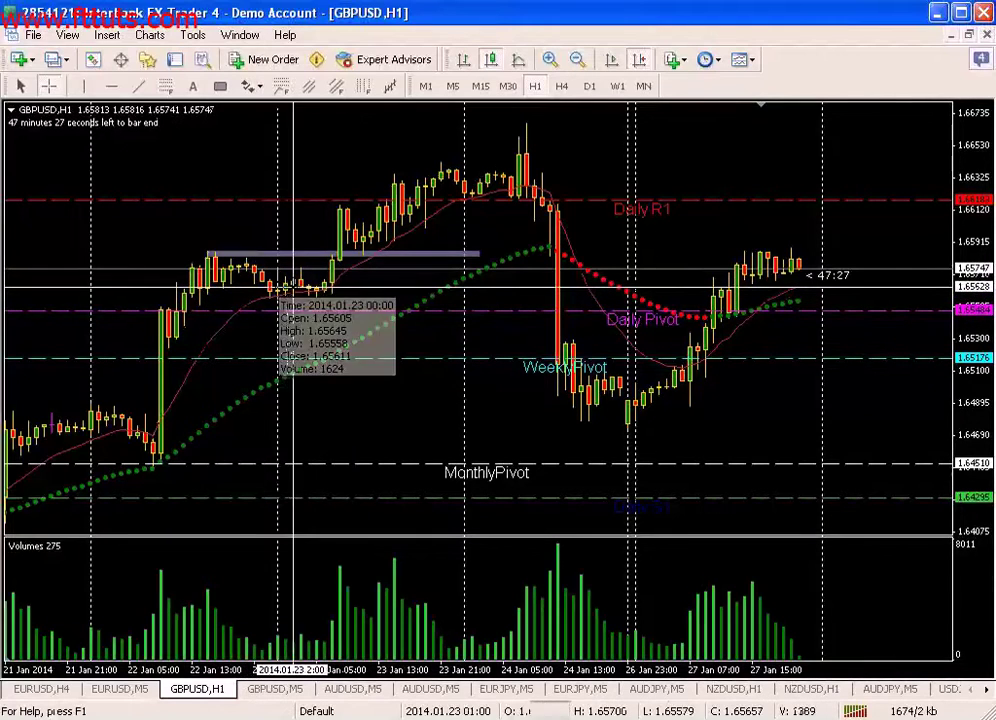
middle_click(325, 290)
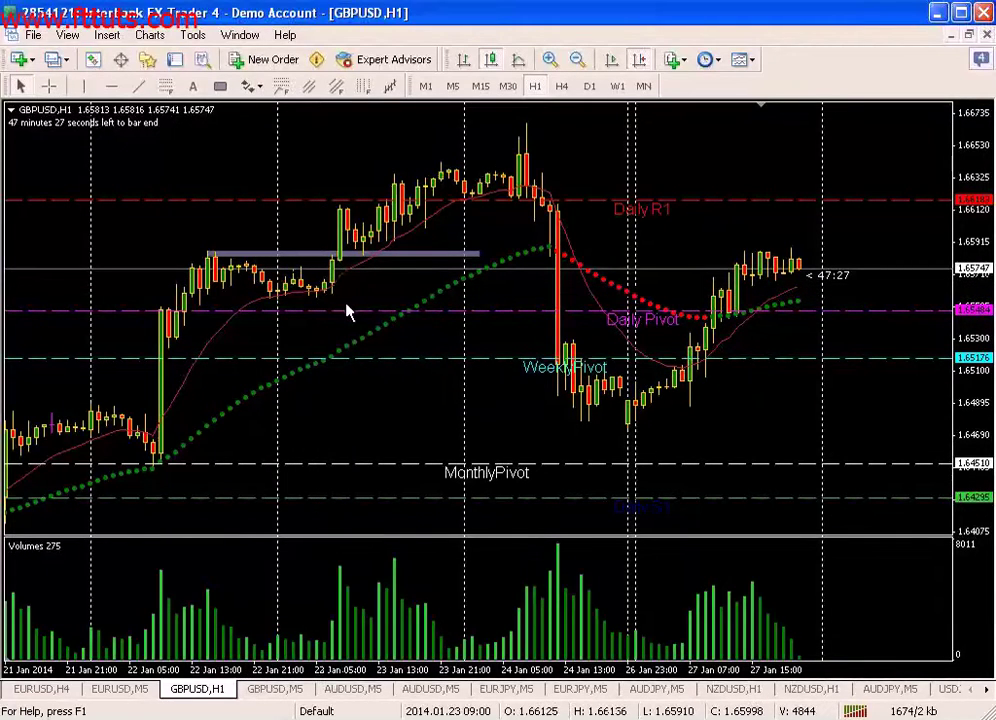
mouse_move(333, 391)
mouse_down()
mouse_move(360, 408)
mouse_move(338, 389)
mouse_up()
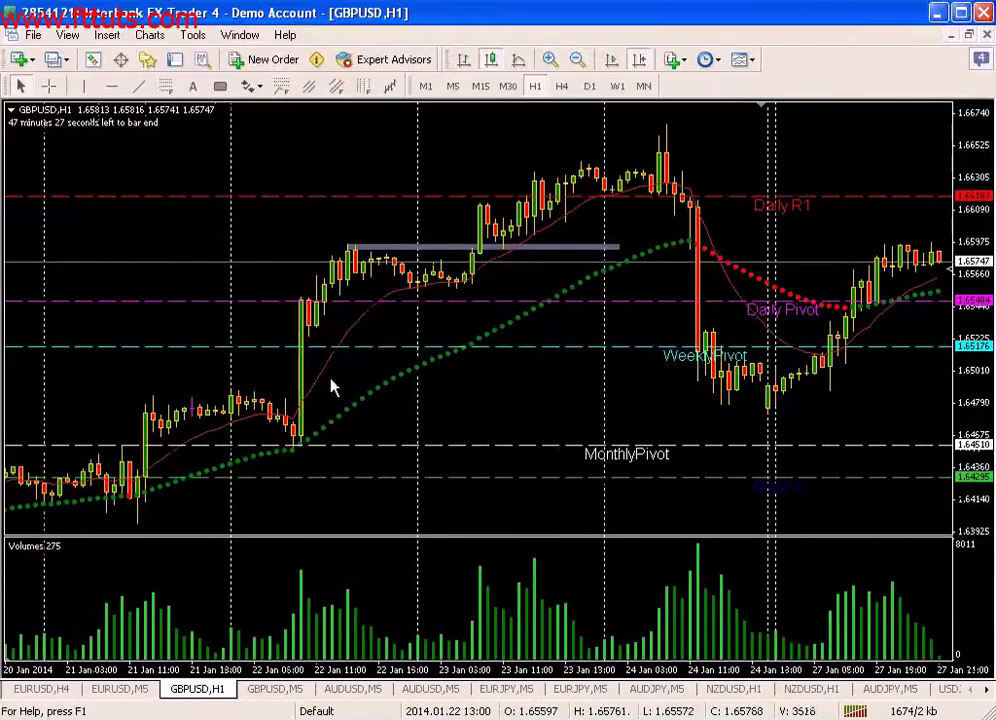
Step: Examine the 15–16 January pullback to the 14-period moving average and its volume bars in the earlier price history
scroll(316, 400, up, 5)
scroll(313, 405, up, 6)
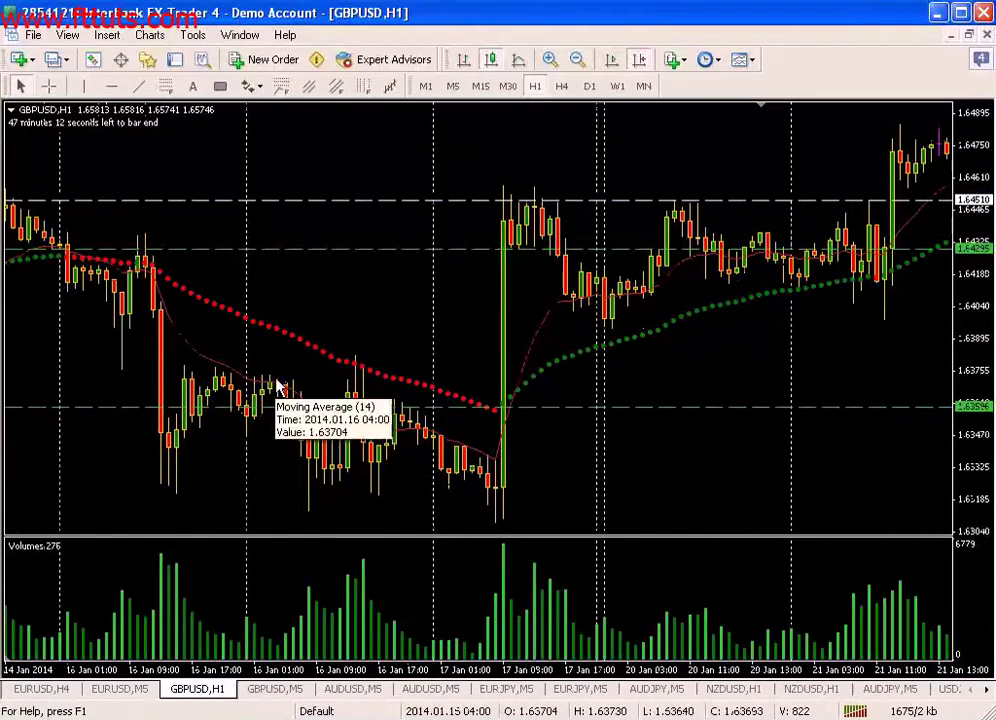
mouse_move(273, 387)
middle_click(270, 393)
middle_click(262, 534)
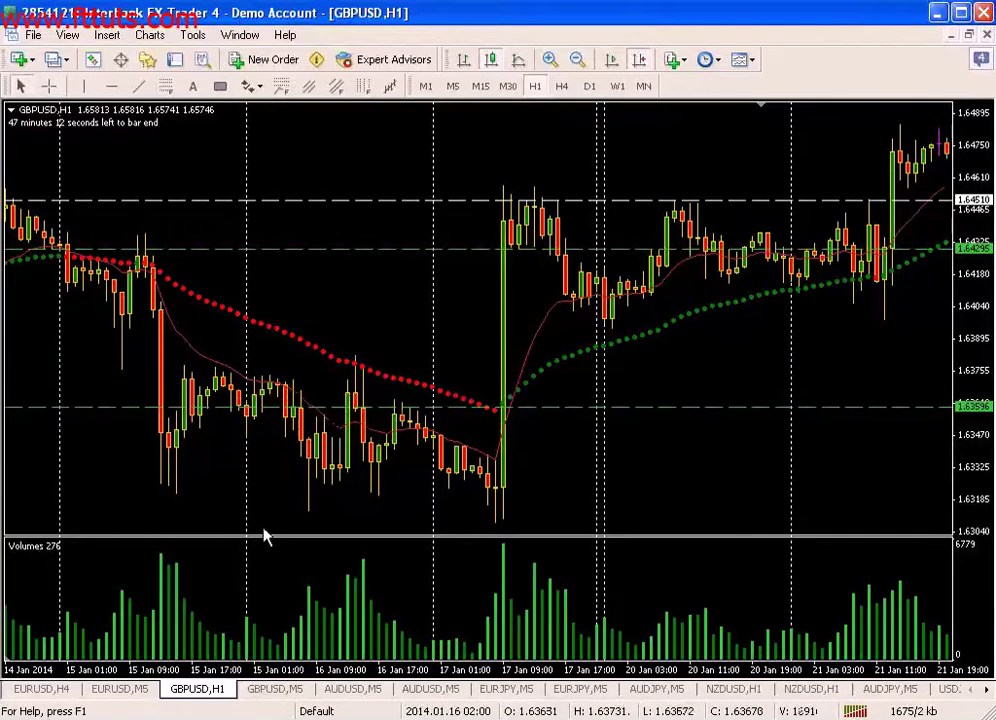
mouse_move(269, 649)
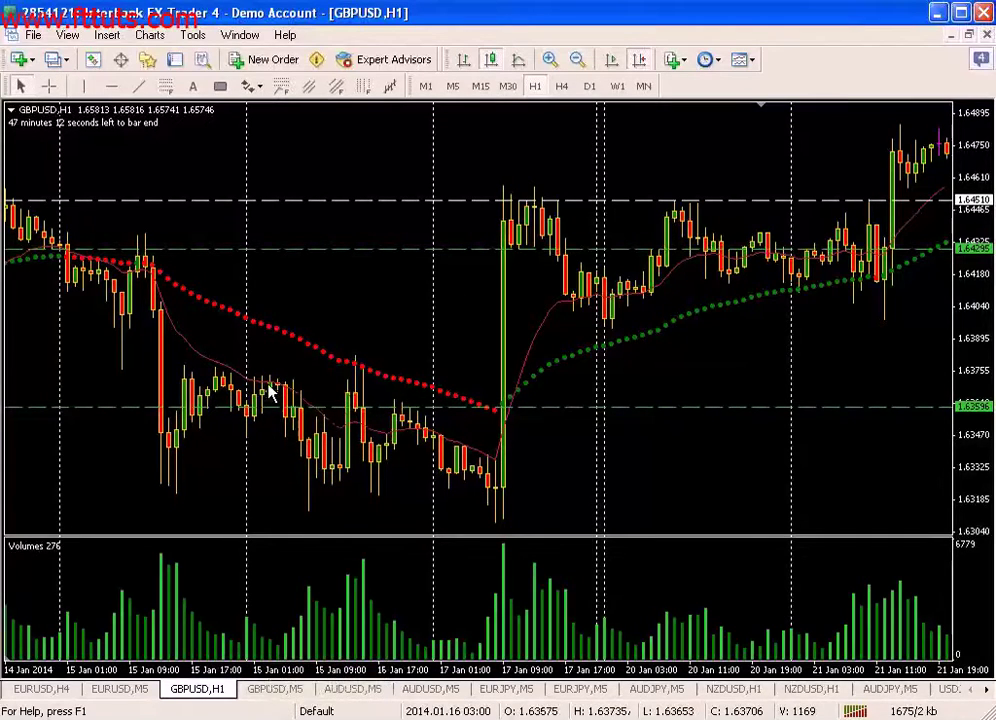
mouse_move(270, 392)
middle_click(222, 396)
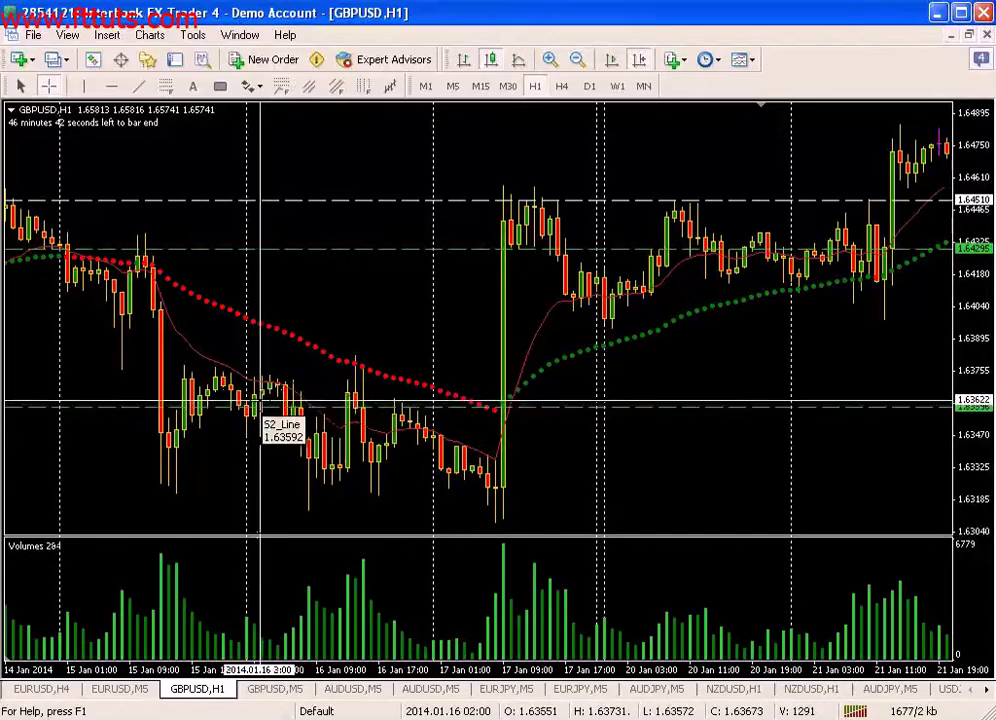
click(182, 360)
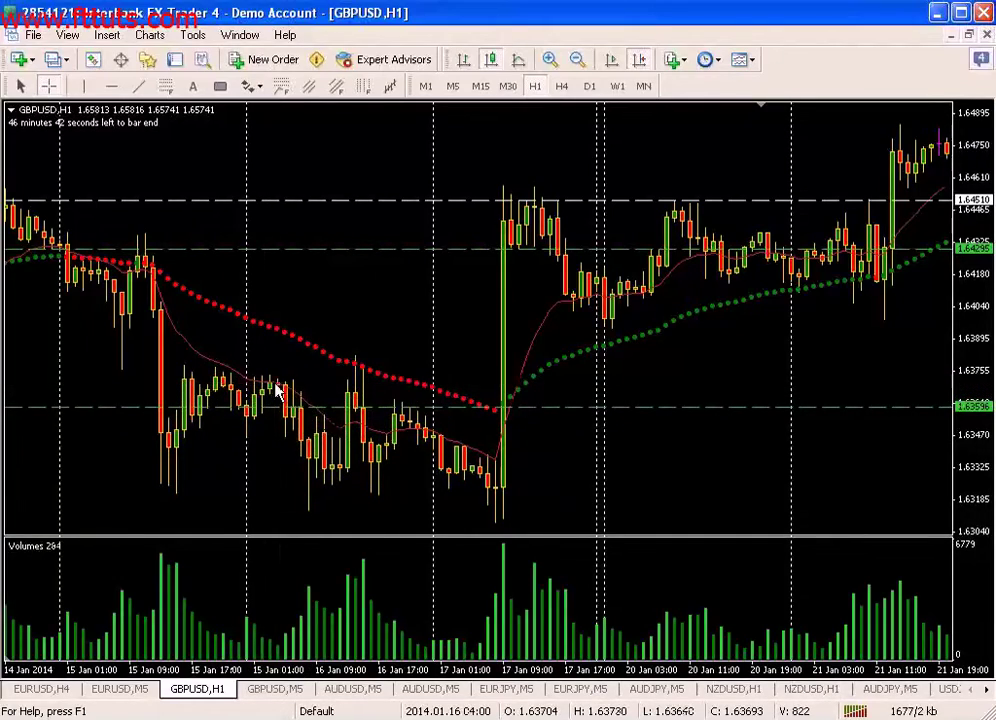
scroll(196, 360, up, 3)
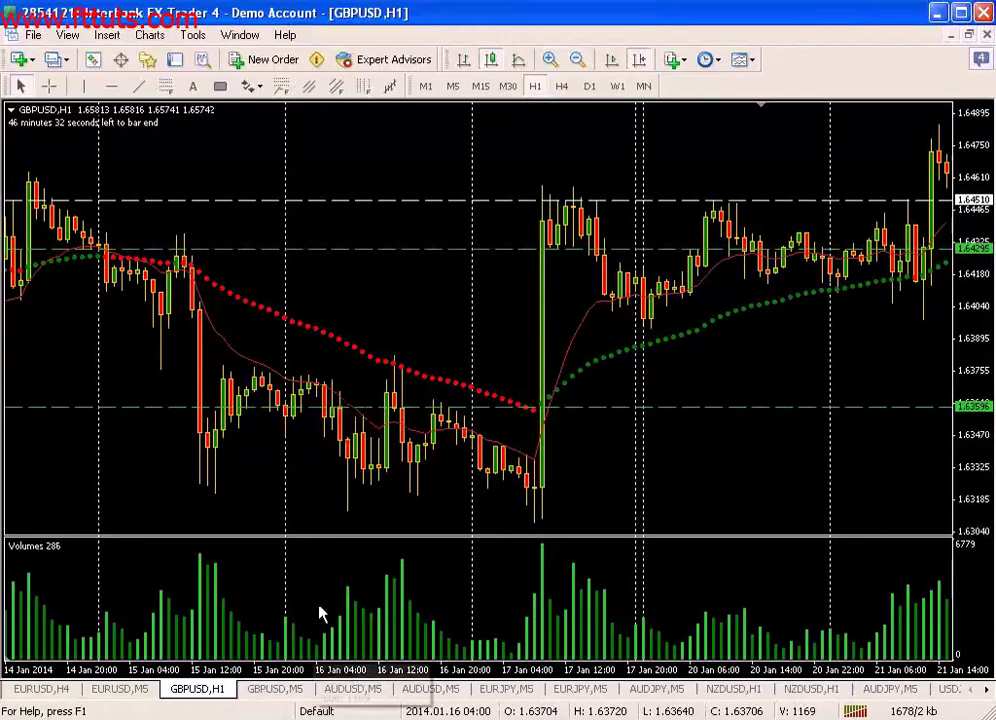
mouse_move(312, 381)
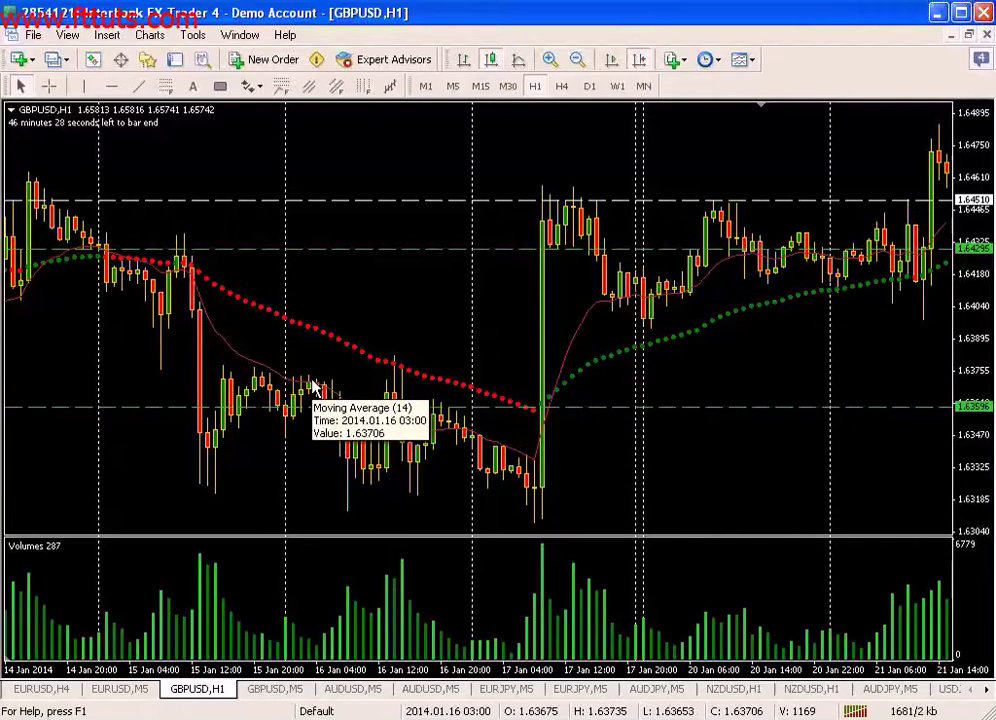
scroll(352, 377, down, 2)
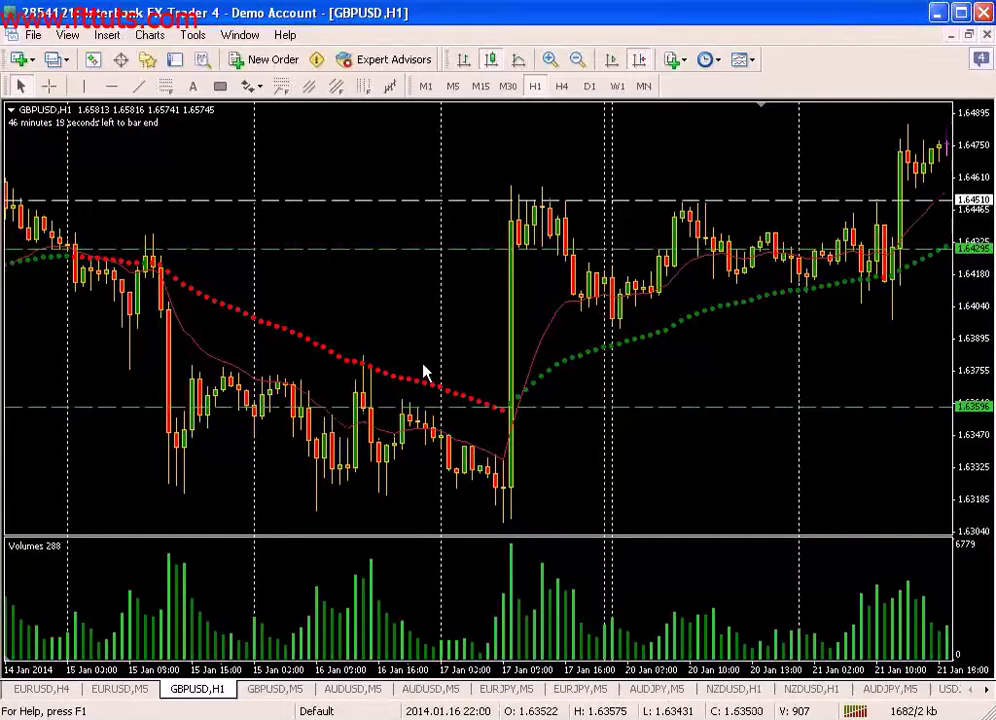
Step: Examine the 9–10 January candles, their volume and the drop through both moving averages in the earlier price history
scroll(292, 409, up, 10)
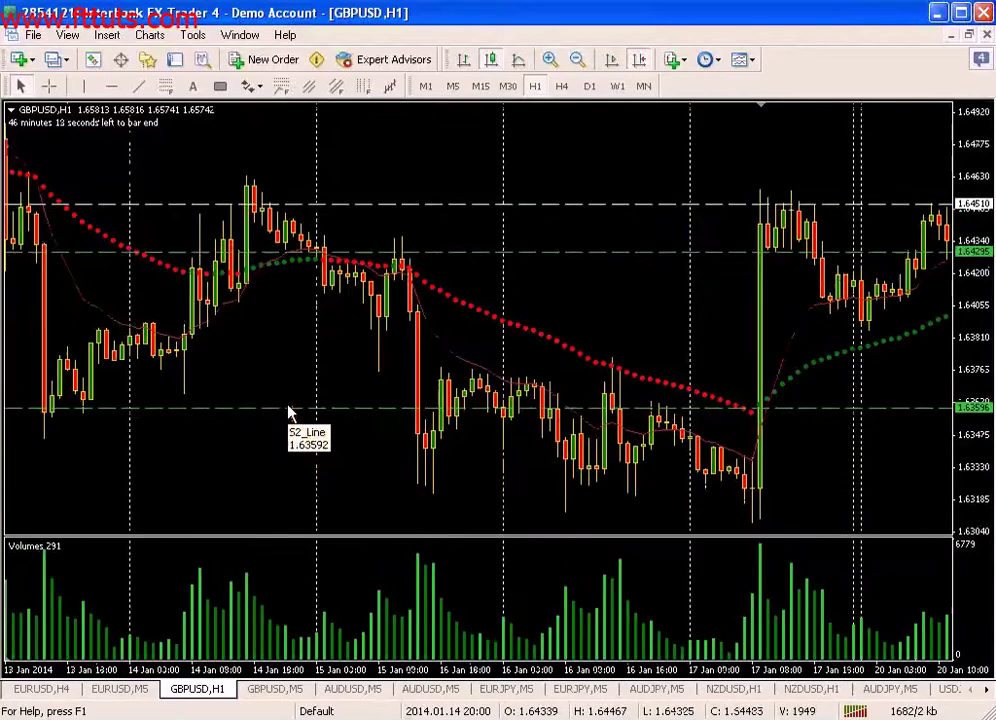
scroll(290, 411, up, 4)
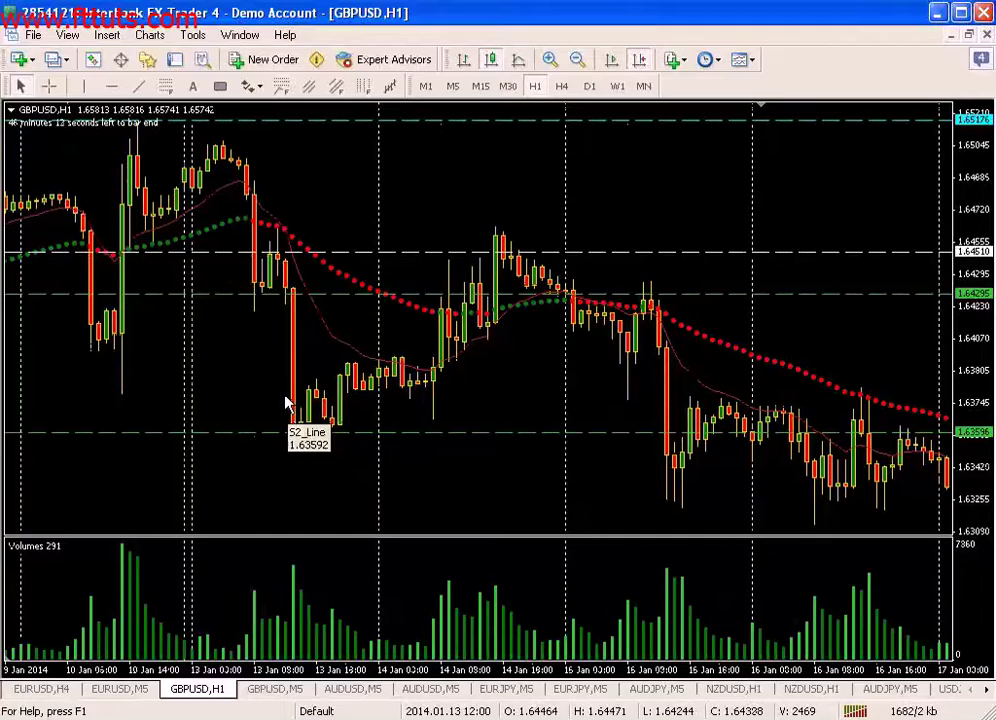
scroll(277, 377, up, 12)
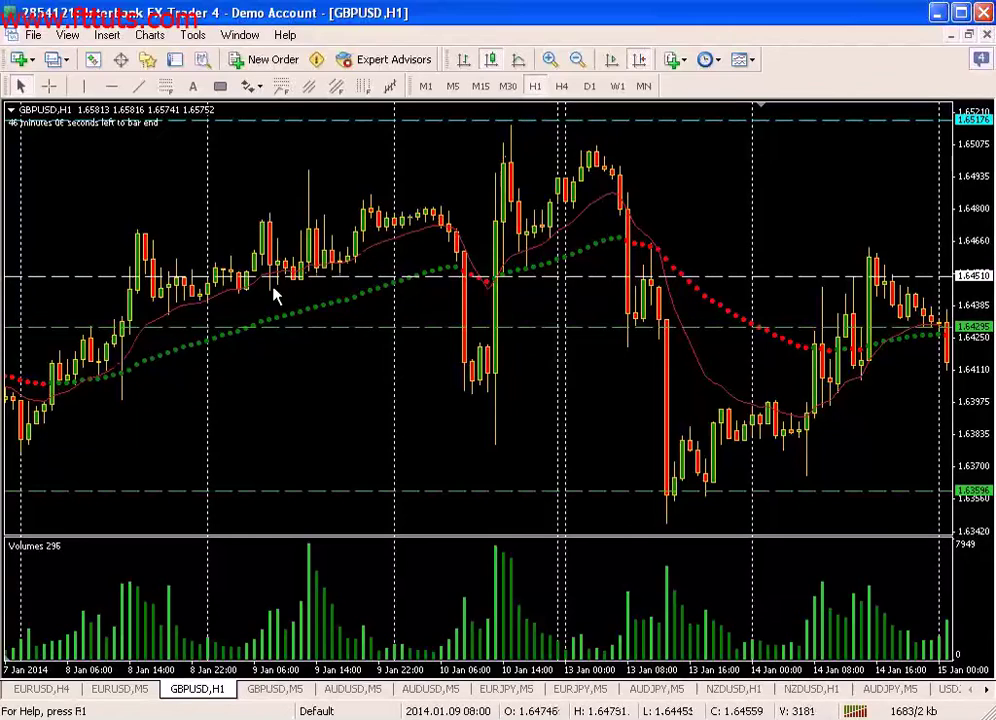
mouse_move(346, 262)
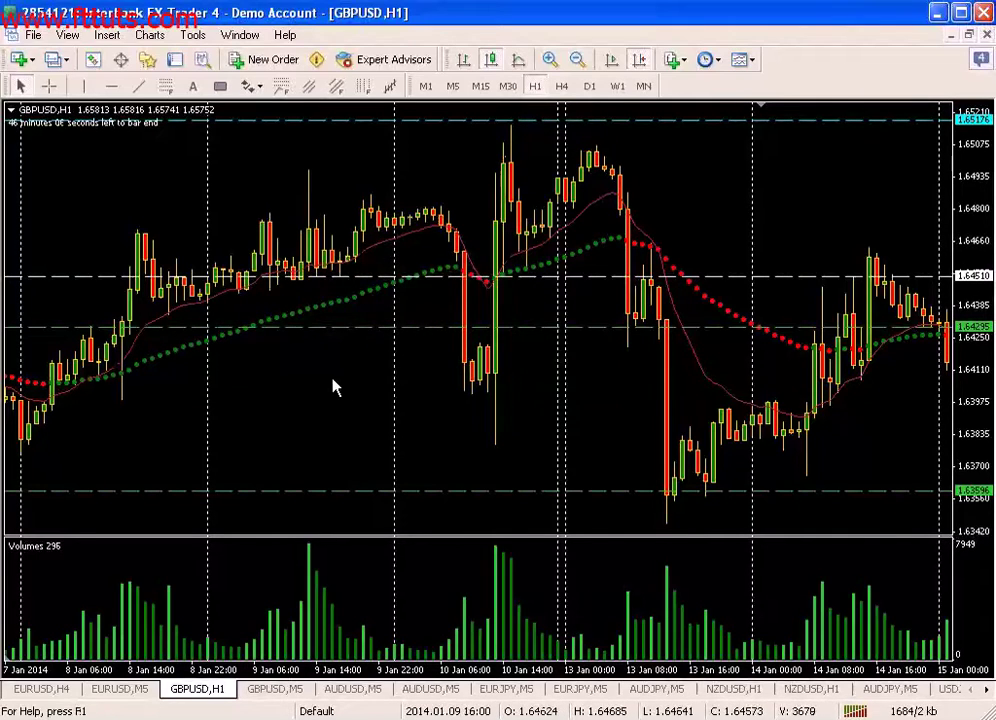
middle_click(432, 222)
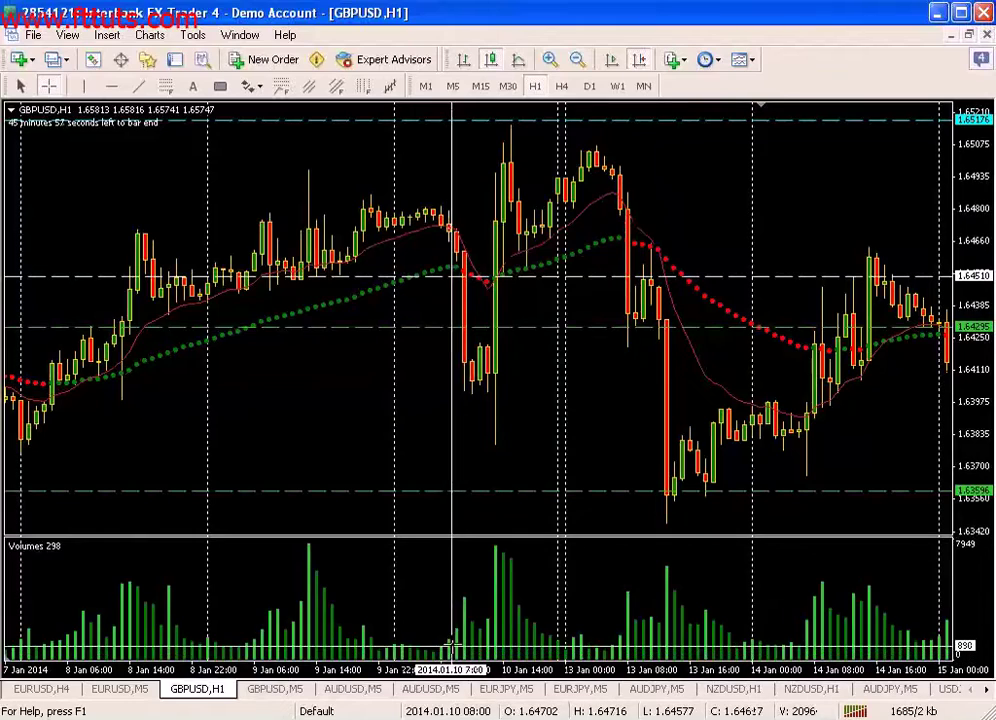
mouse_move(449, 233)
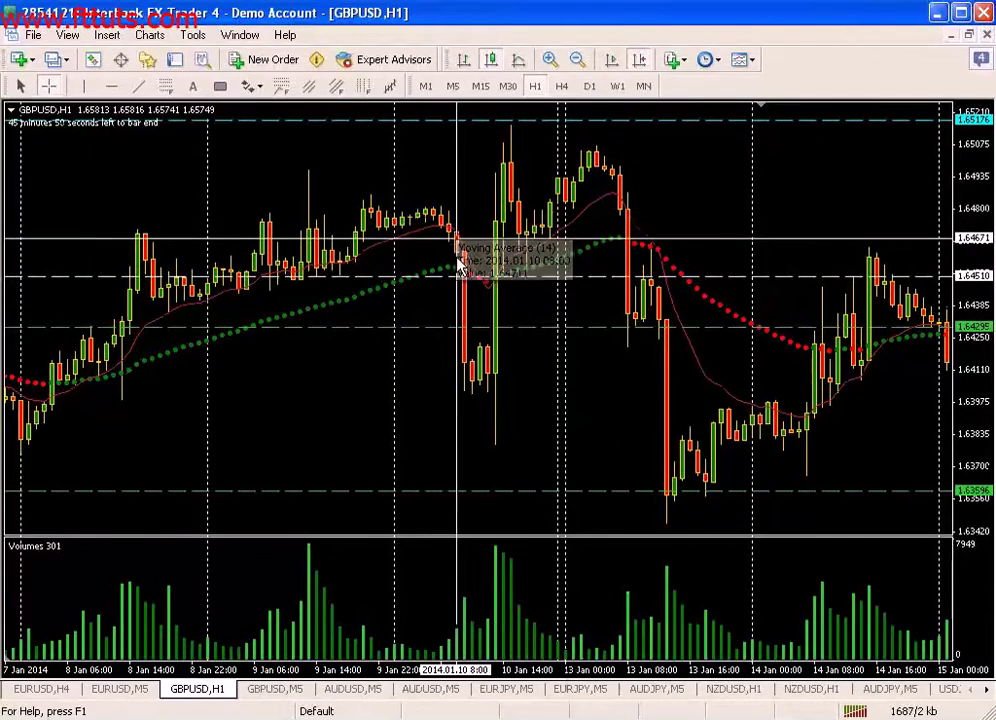
mouse_move(484, 324)
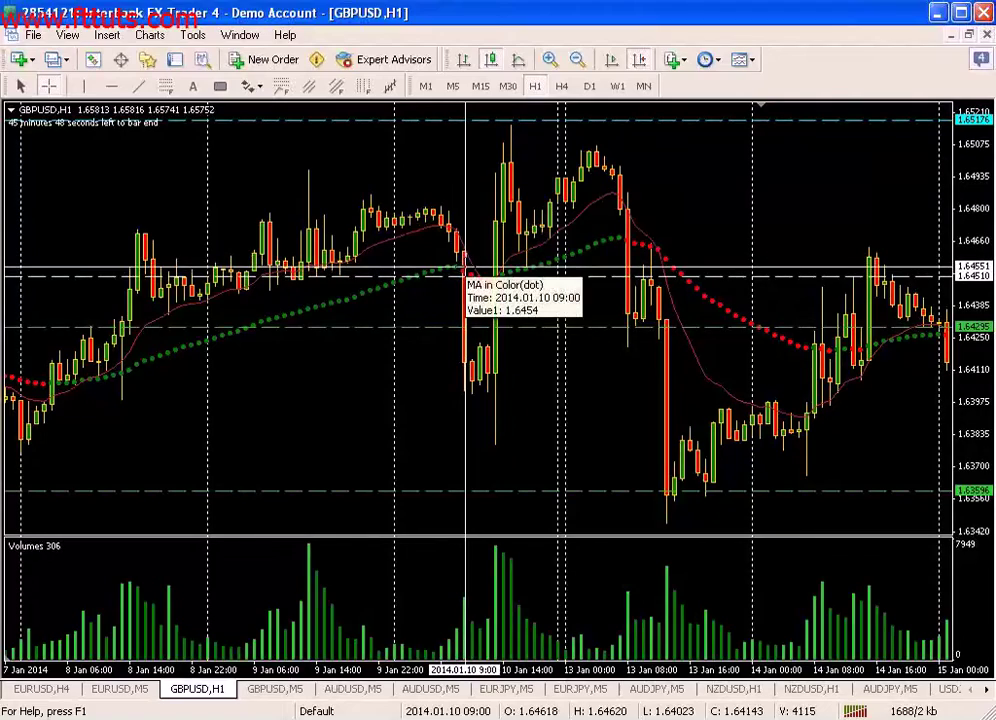
Step: Examine the 10–15 January candles around both moving averages, including the 13 January drop and the 14 January recovery
mouse_move(456, 270)
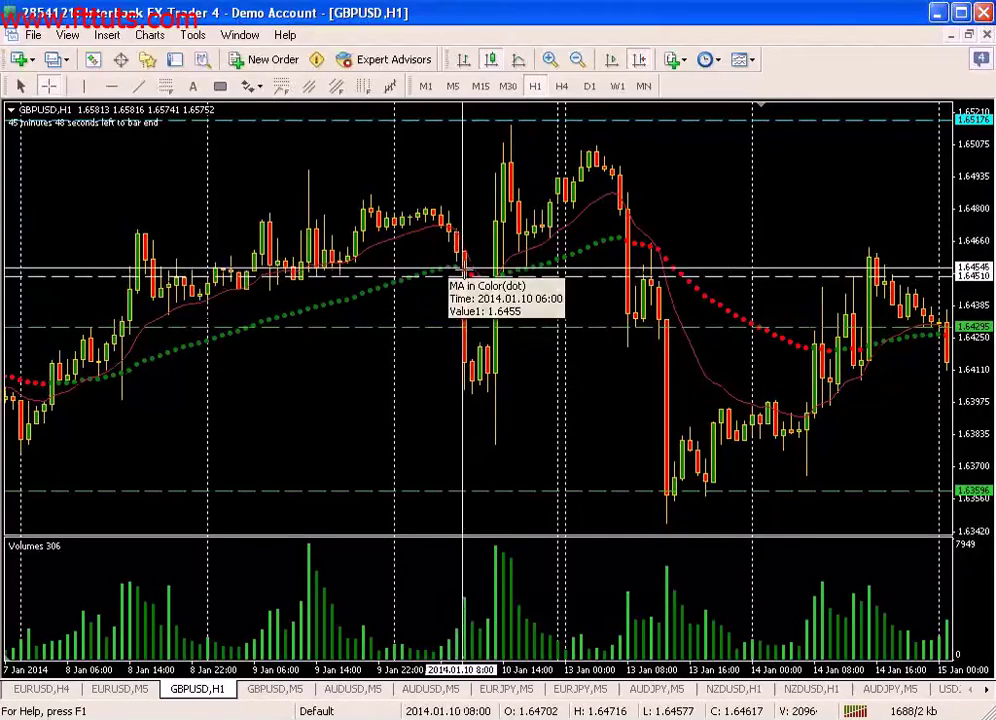
drag(574, 347, 534, 332)
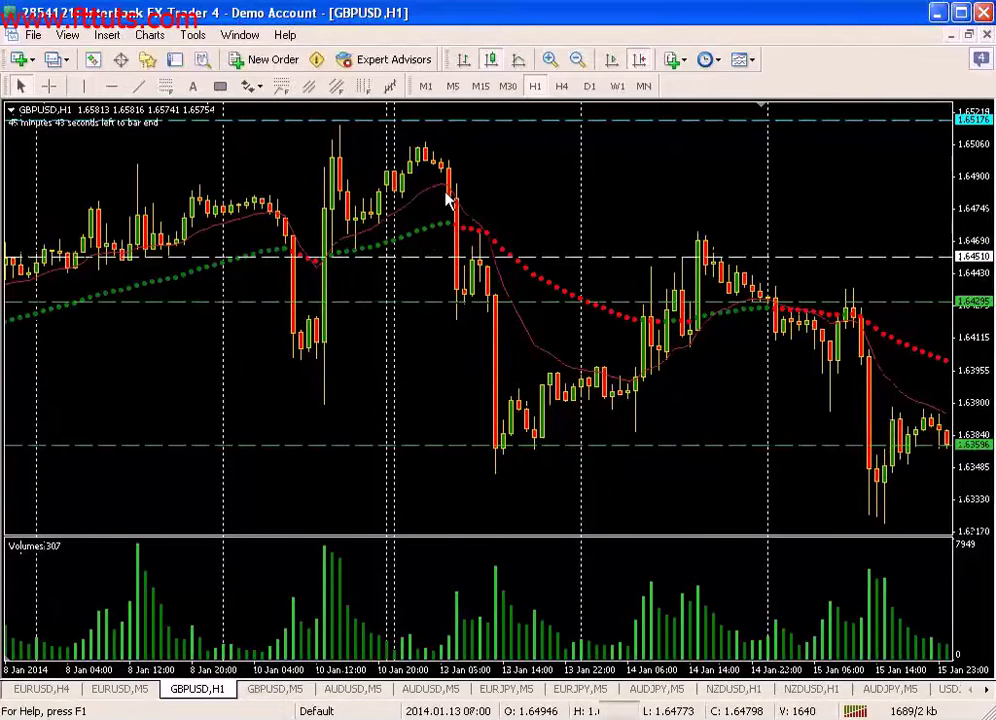
mouse_move(452, 204)
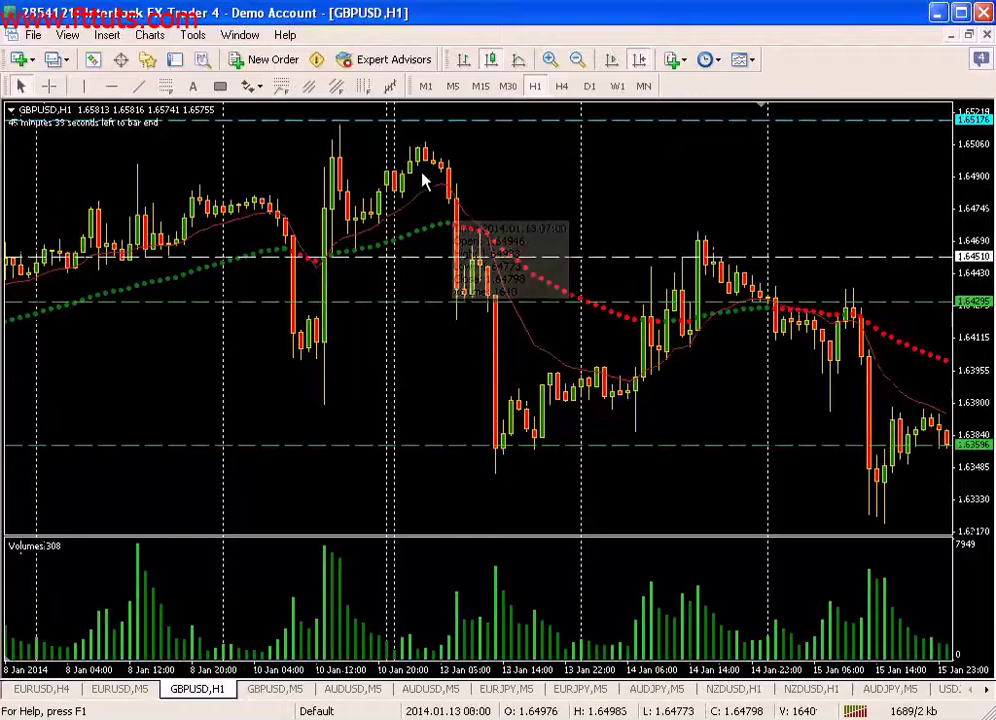
mouse_move(474, 355)
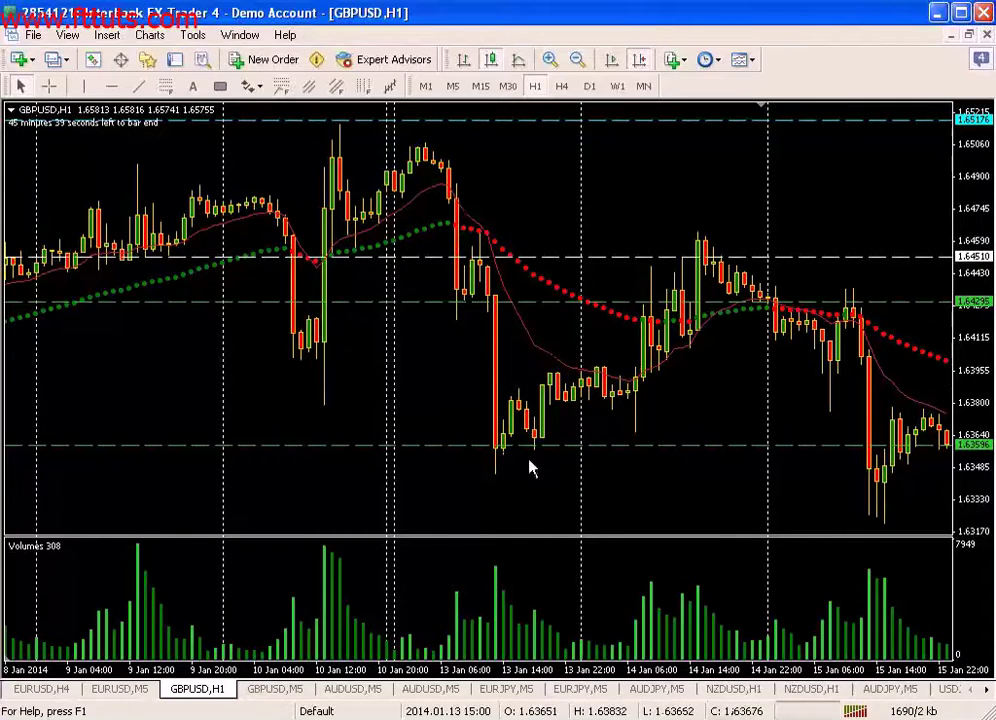
mouse_move(620, 385)
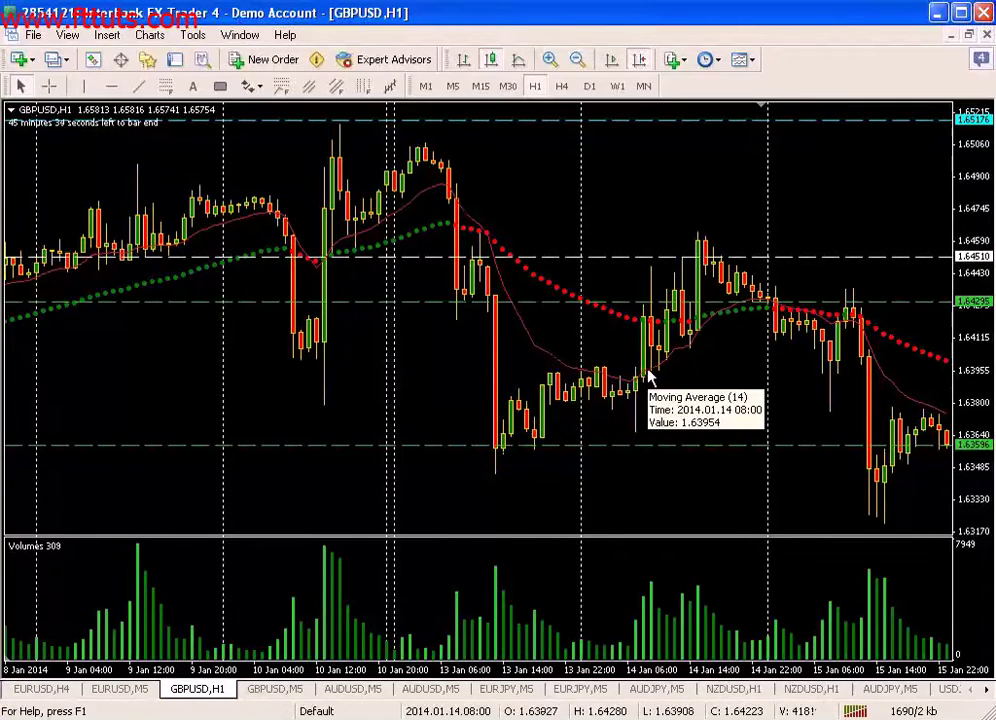
drag(786, 416, 679, 418)
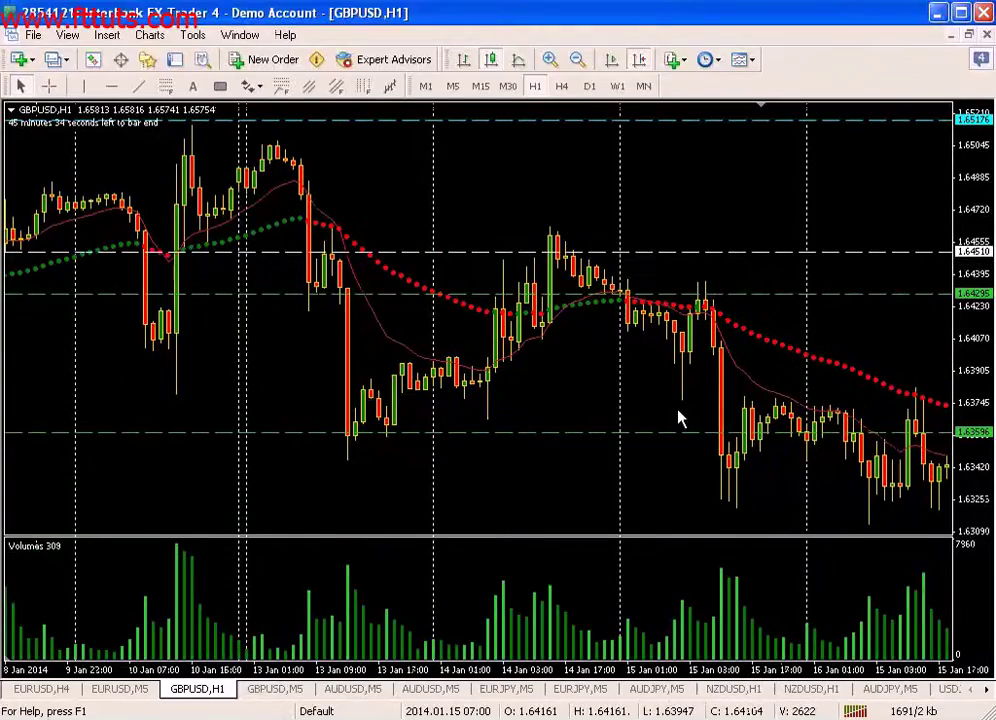
Step: Examine the 20–27 January breakouts and pullbacks against the moving averages, pivot lines and volume bars
click(639, 62)
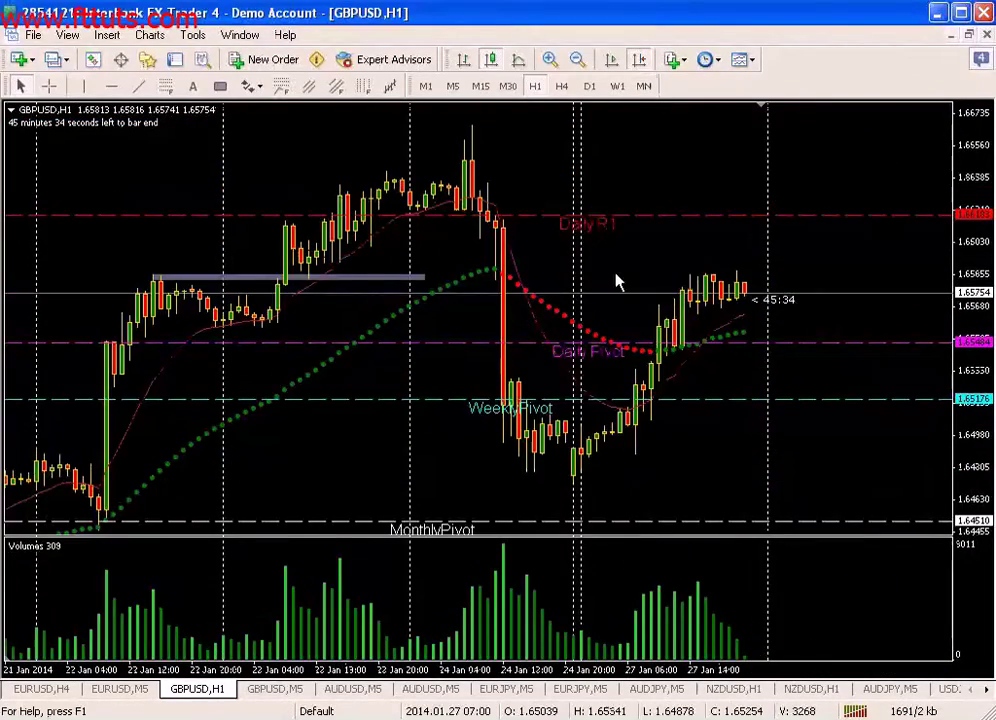
drag(418, 383, 429, 385)
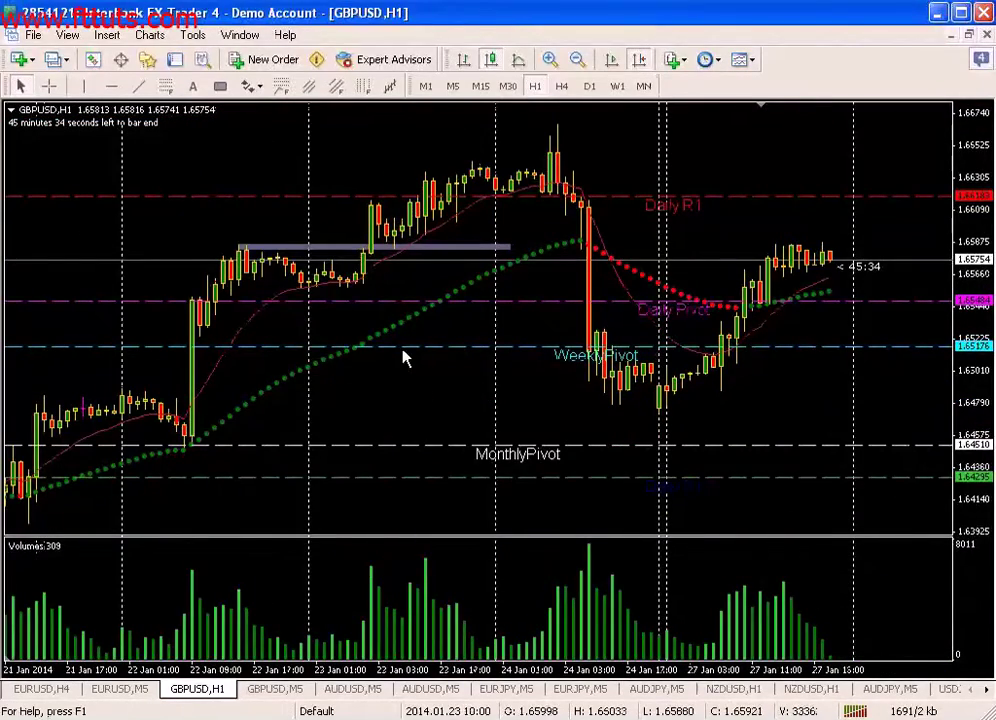
mouse_move(462, 296)
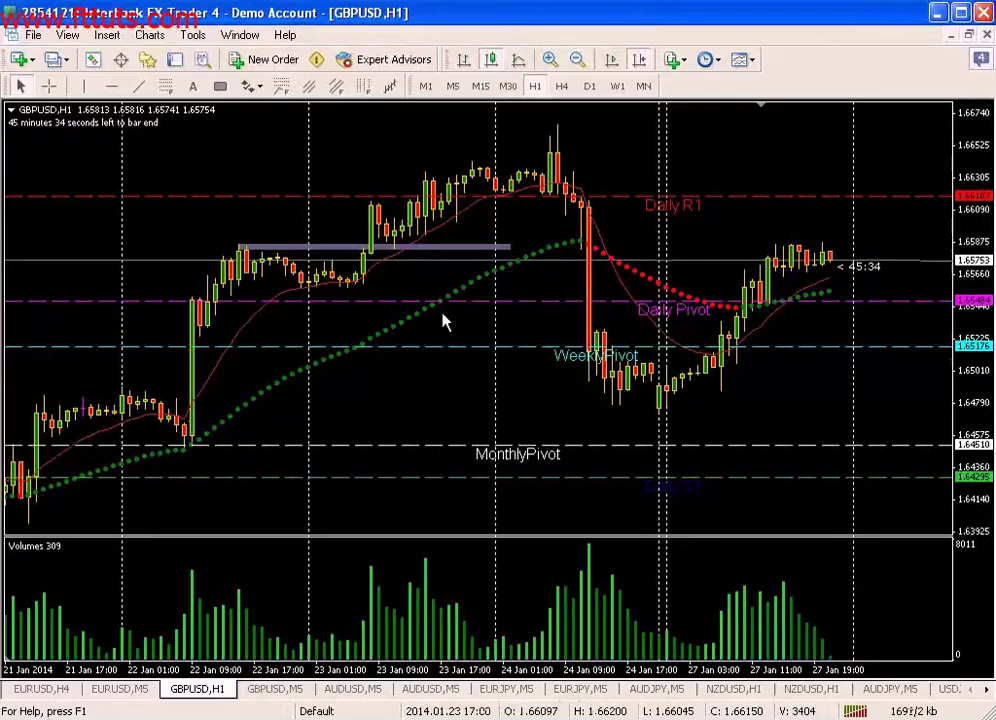
scroll(413, 410, down, 5)
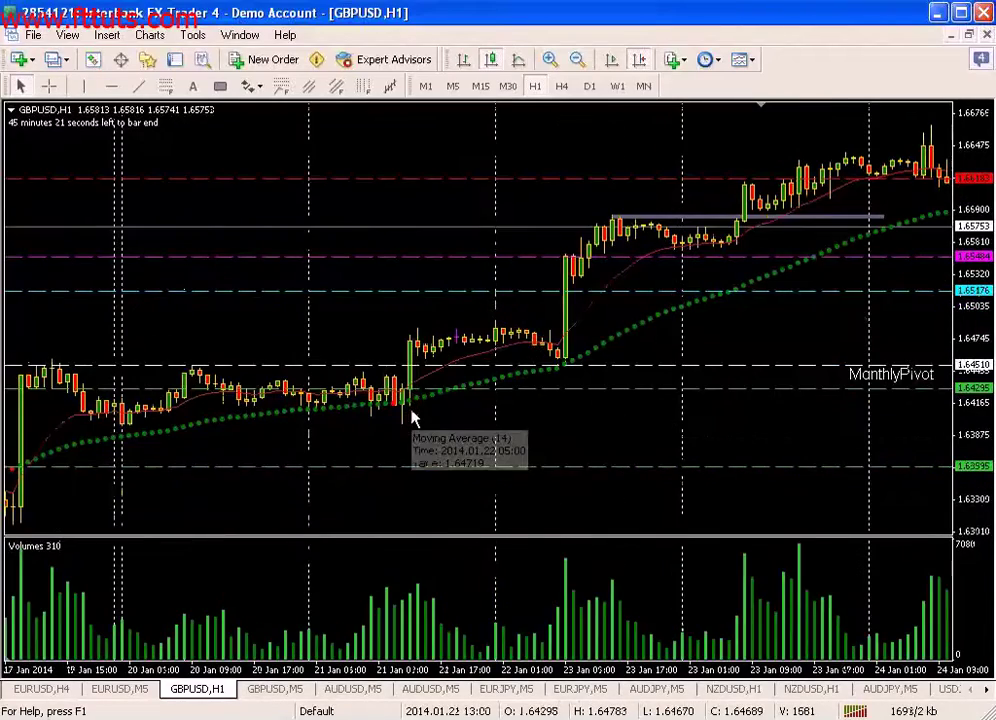
scroll(498, 473, down, 3)
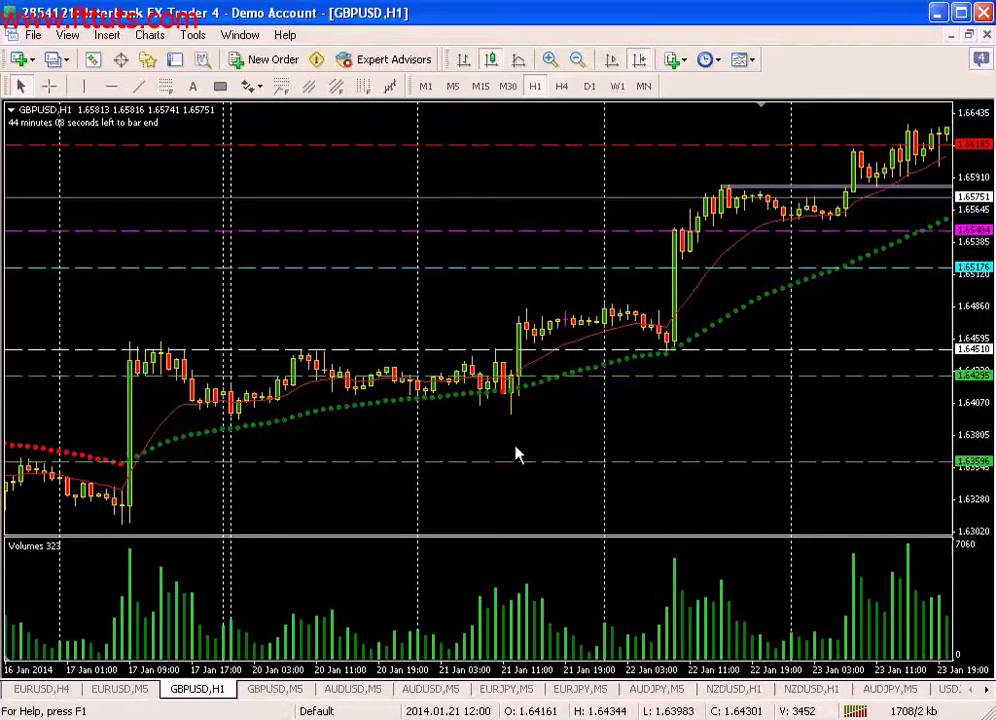
scroll(537, 430, down, 5)
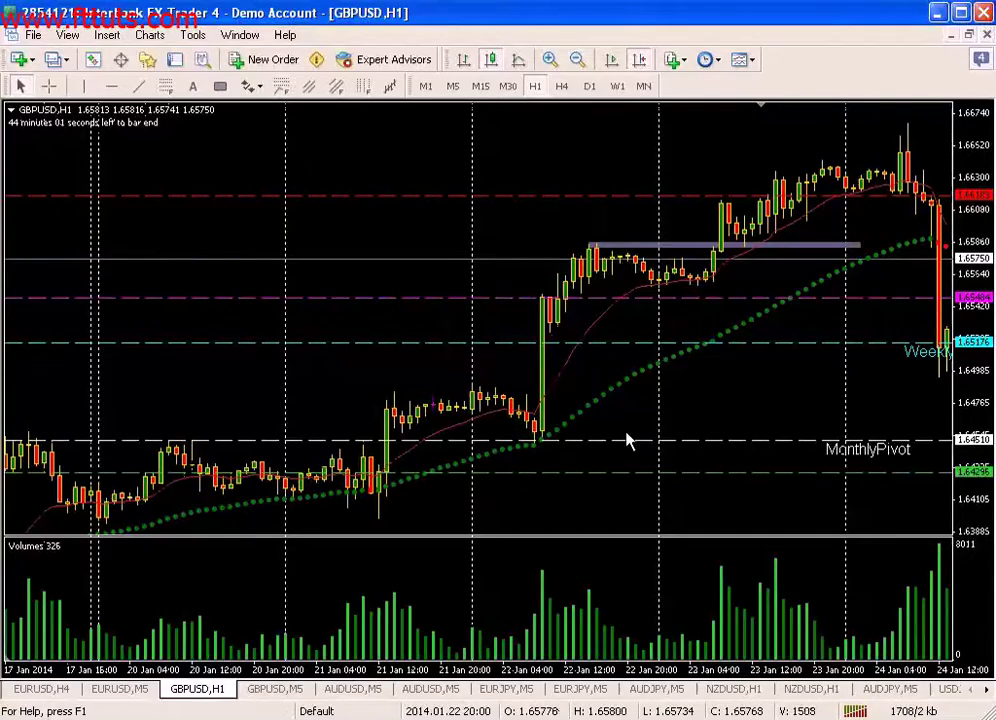
scroll(615, 435, down, 5)
scroll(570, 430, down, 4)
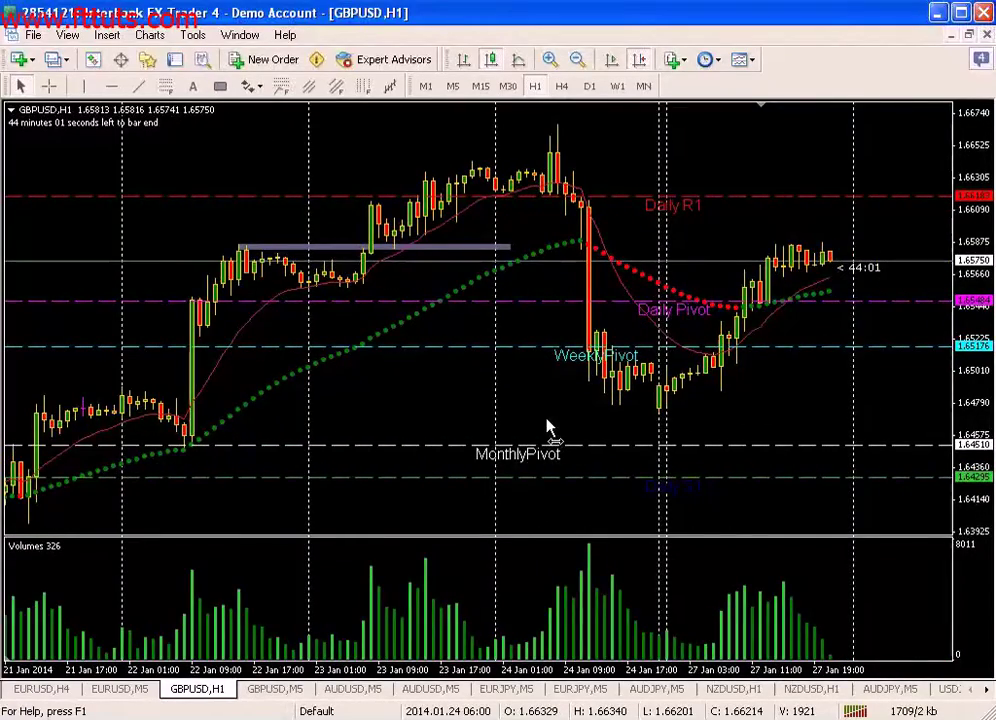
scroll(556, 431, up, 4)
scroll(562, 420, up, 1)
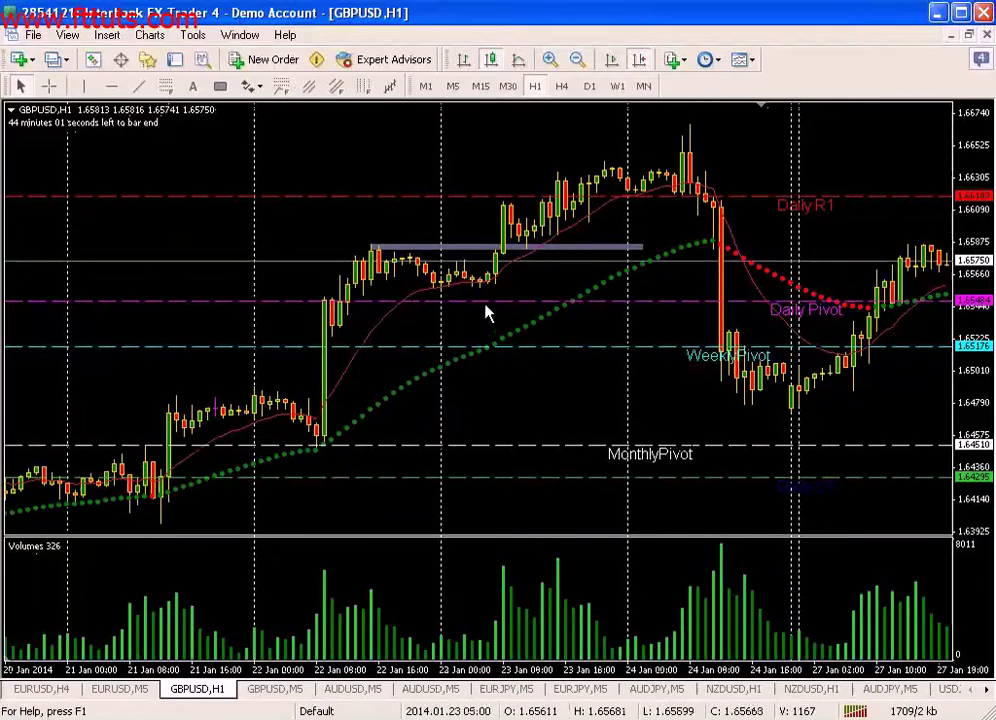
Step: Draw one rectangle zone along the 24–27 January lows and another along the 27 January highs, both extending past the latest candle
scroll(600, 414, down, 4)
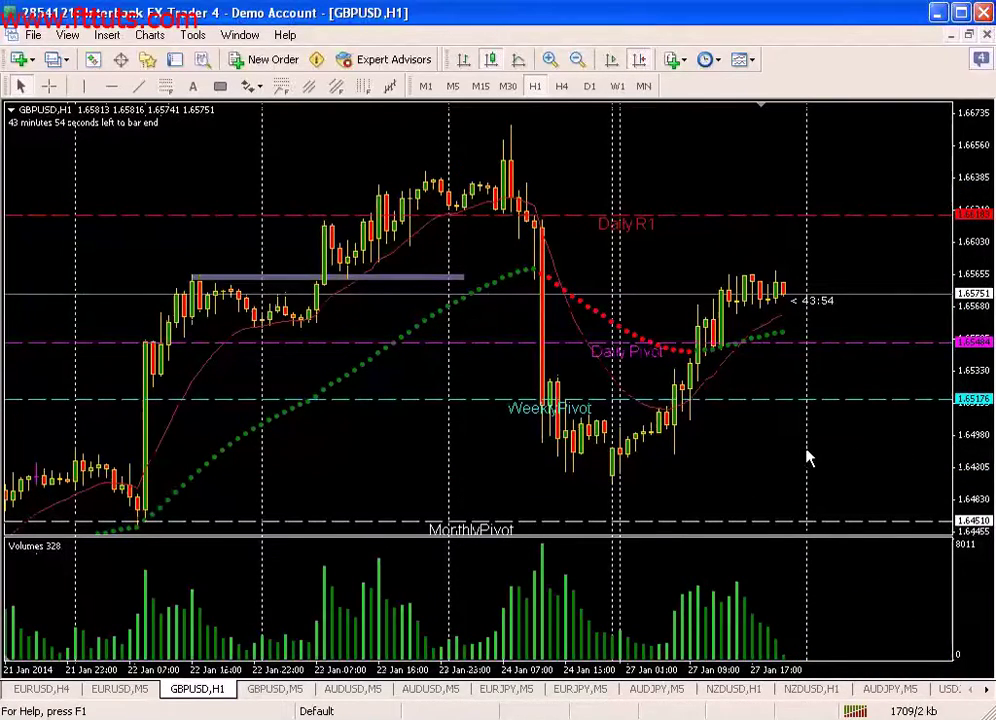
scroll(820, 426, down, 1)
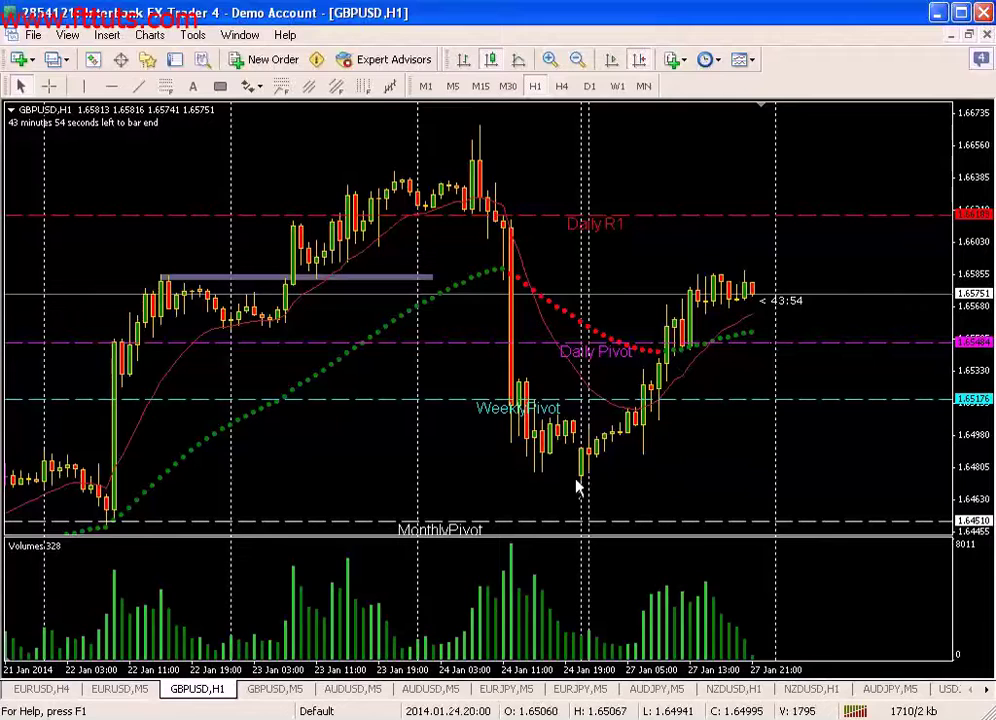
click(220, 86)
mouse_move(527, 467)
mouse_down()
mouse_move(667, 482)
mouse_move(891, 482)
mouse_up()
click(220, 86)
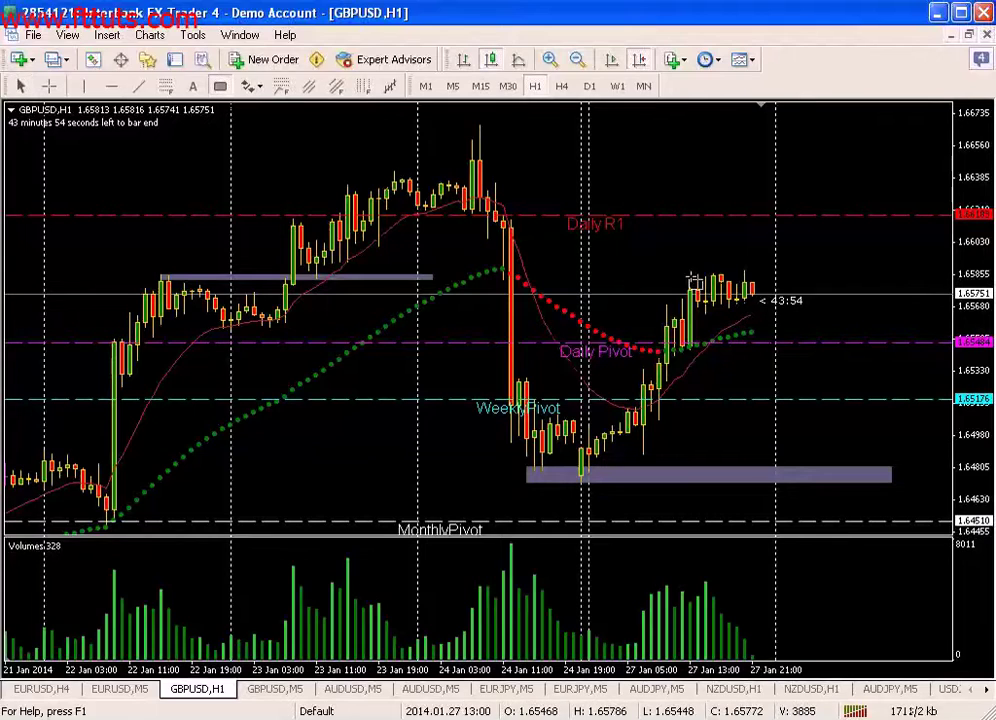
drag(948, 277, 690, 292)
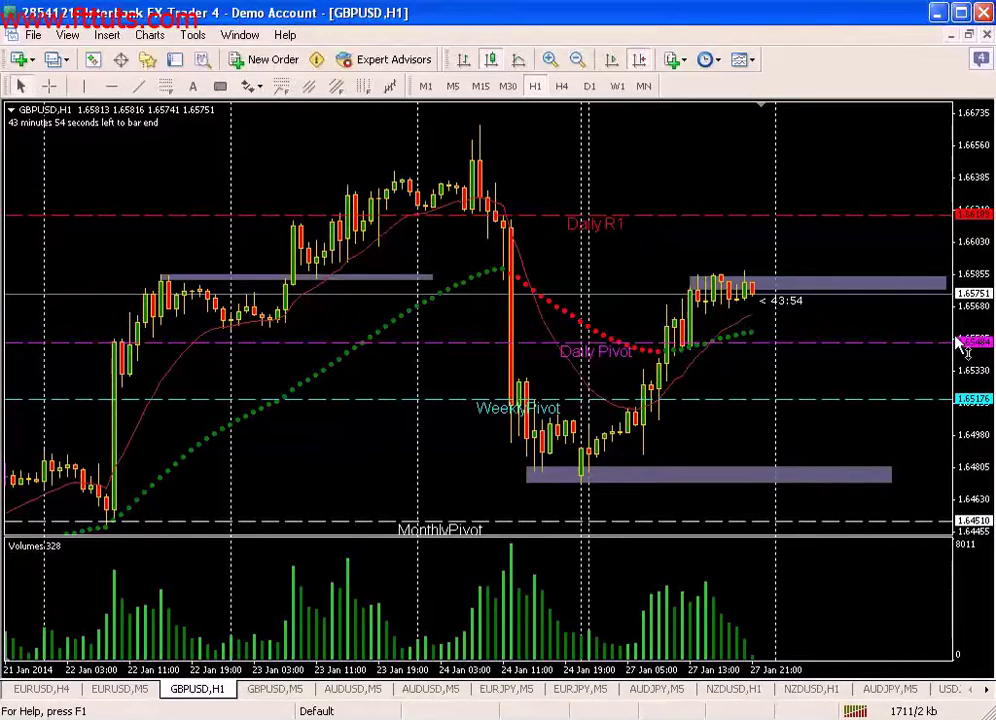
drag(982, 385, 978, 400)
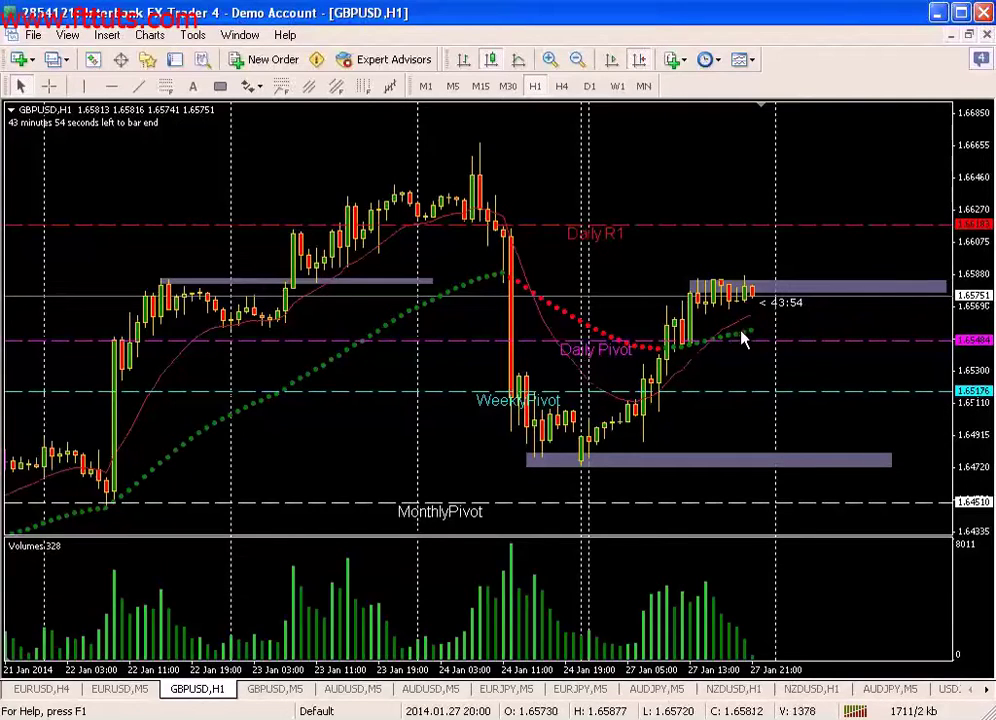
Step: Review the price history from 27 January back to 7 January for earlier pullbacks to the moving averages
mouse_move(742, 340)
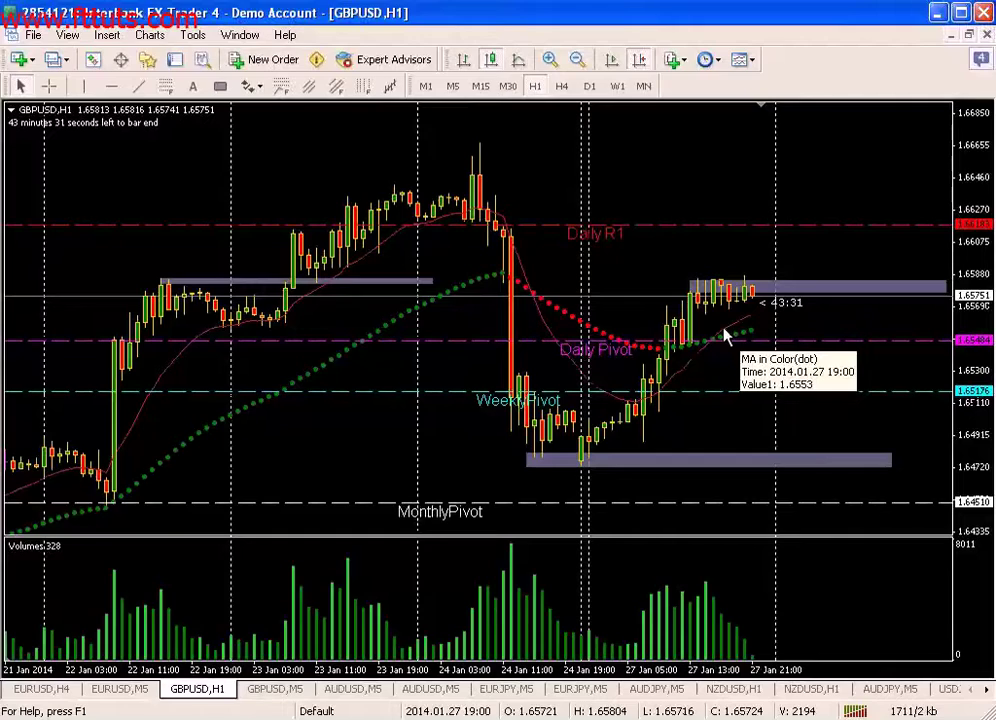
scroll(413, 427, left, 5)
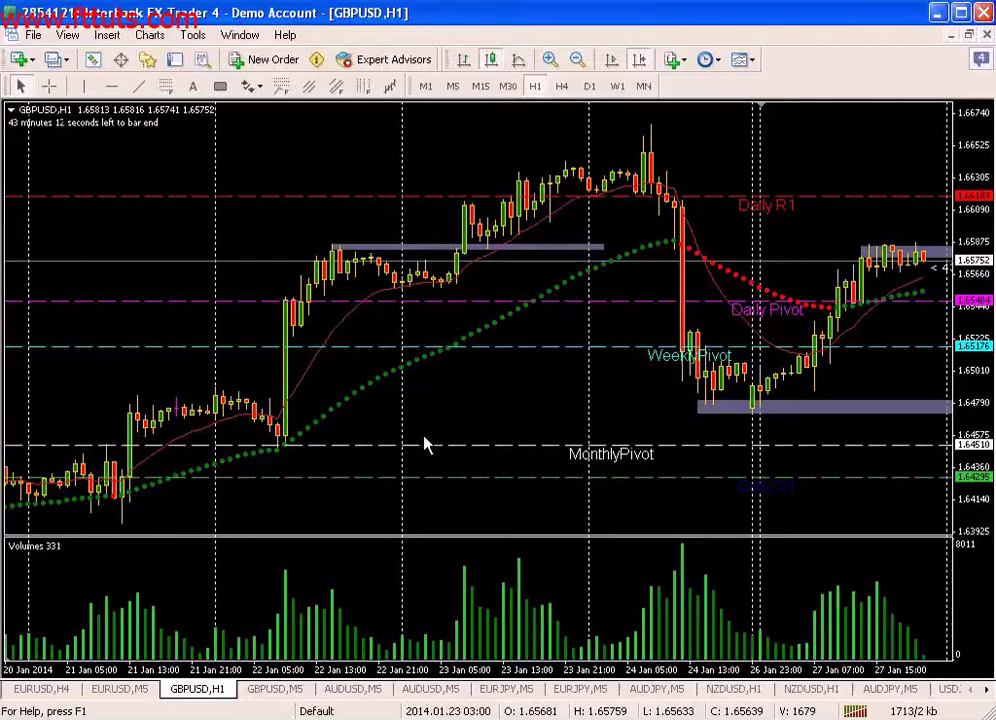
scroll(481, 420, down, 5)
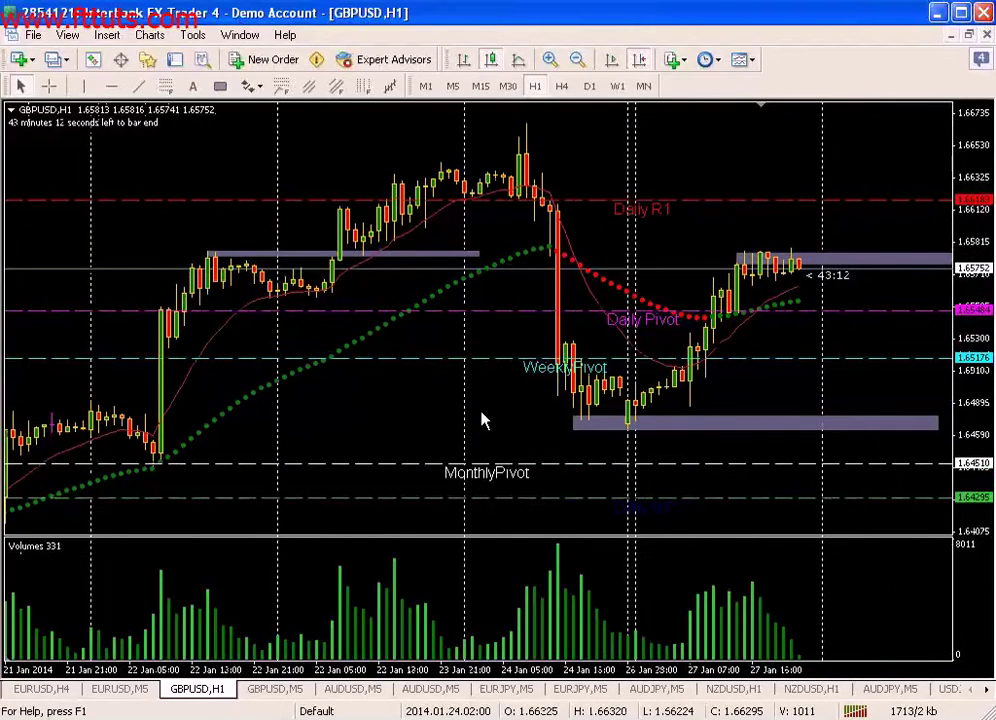
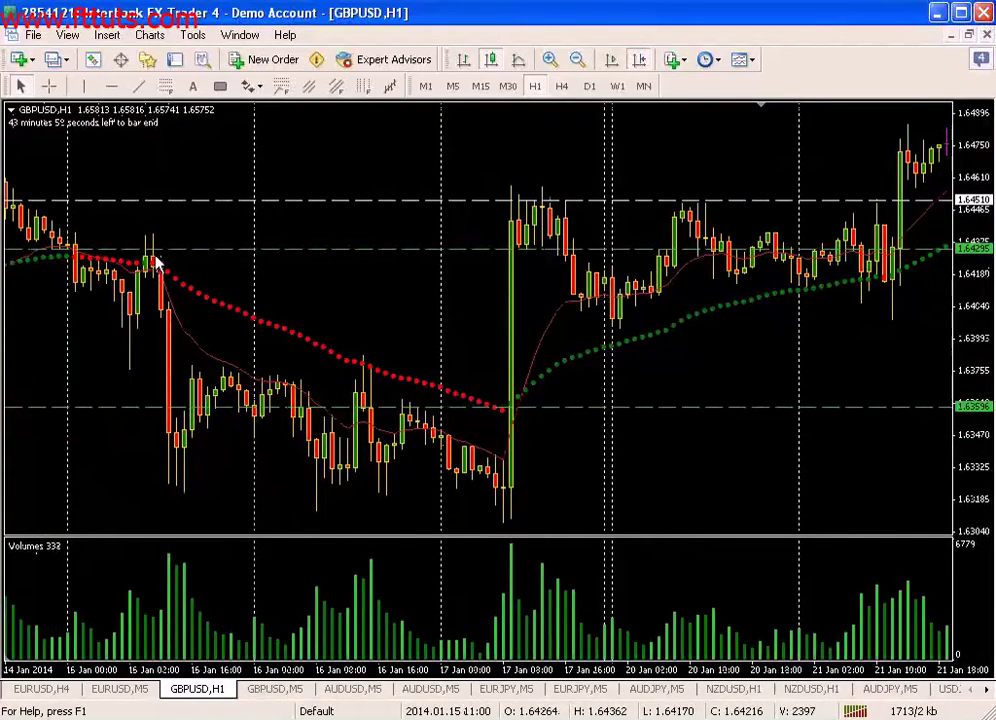
scroll(211, 378, up, 15)
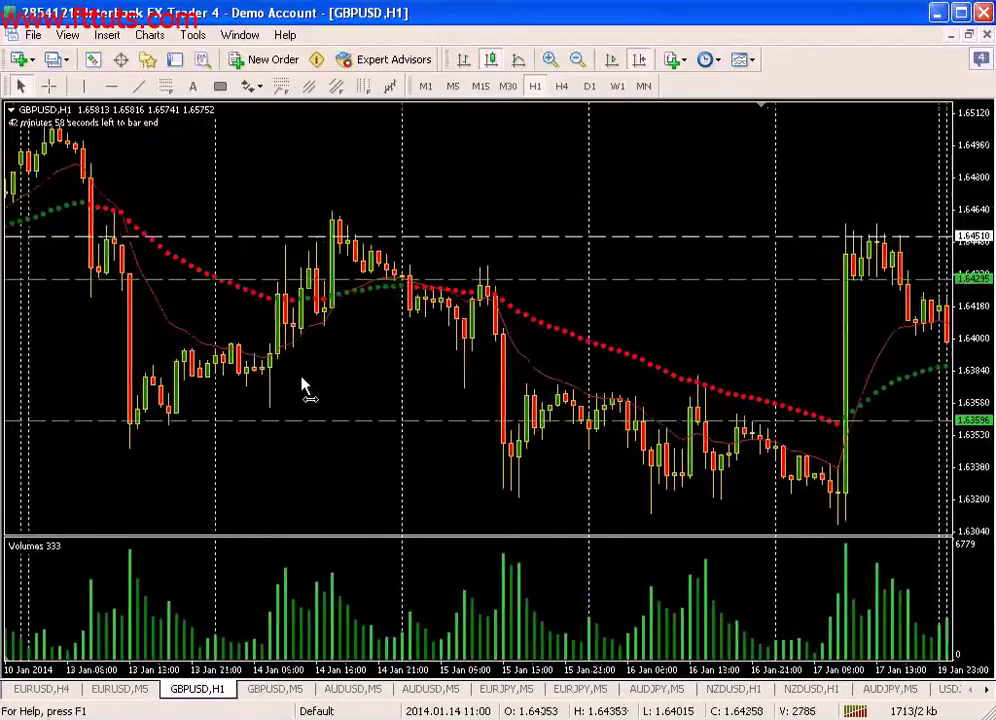
scroll(383, 390, up, 12)
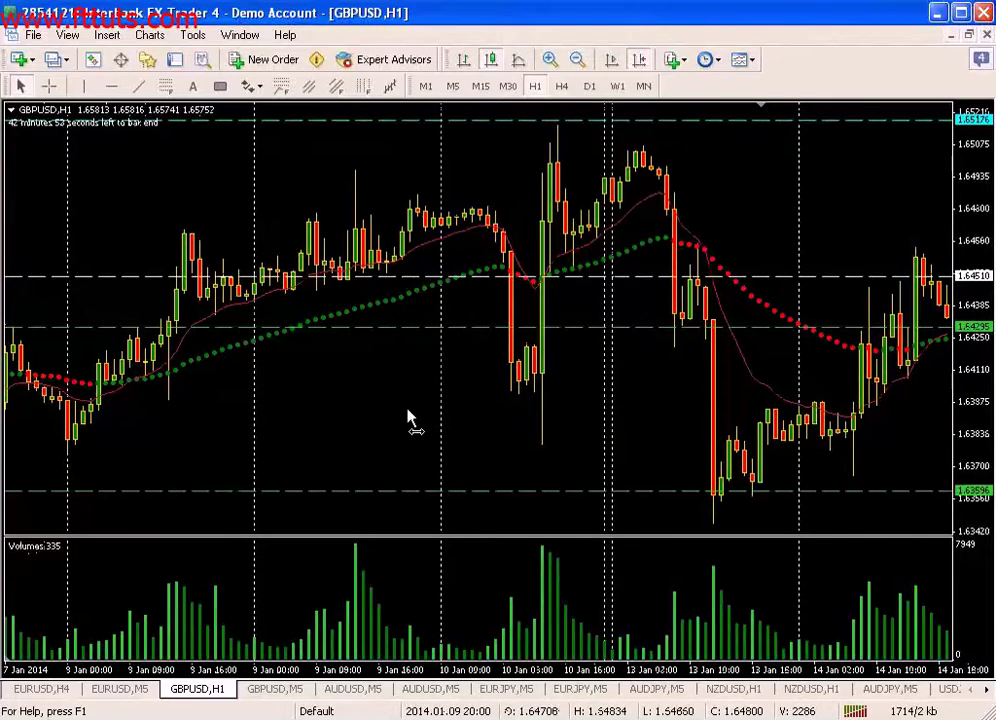
scroll(407, 416, up, 1)
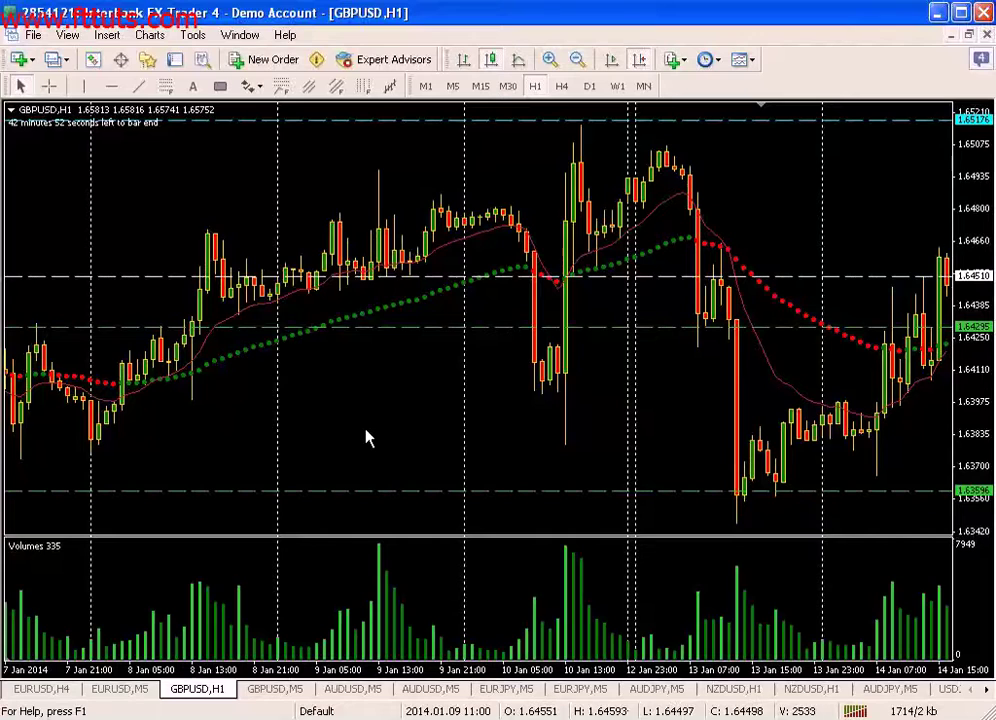
Step: Draw a Fibonacci retracement from the 8 January low up to that morning's swing high
scroll(366, 437, up, 6)
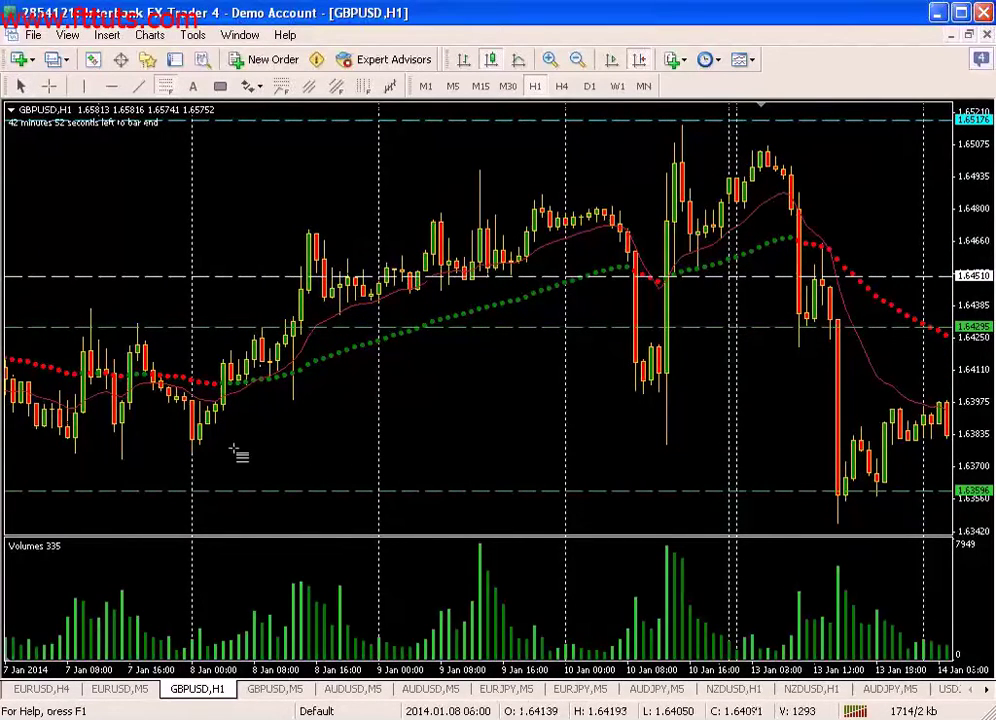
drag(194, 449, 273, 327)
scroll(182, 298, up, 8)
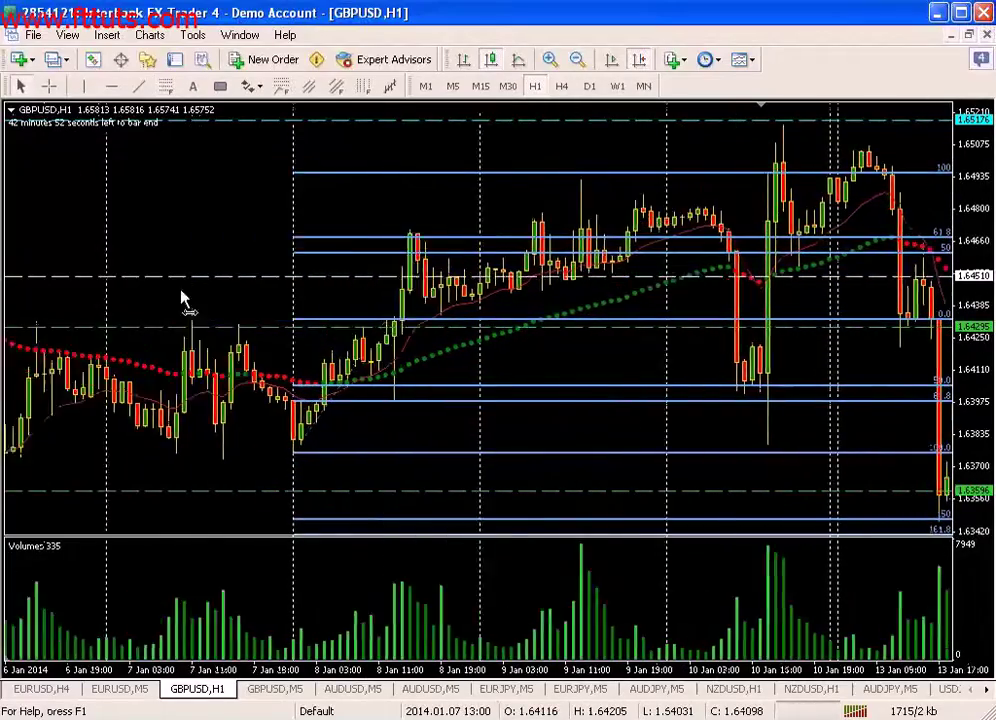
scroll(296, 296, up, 5)
scroll(211, 296, down, 10)
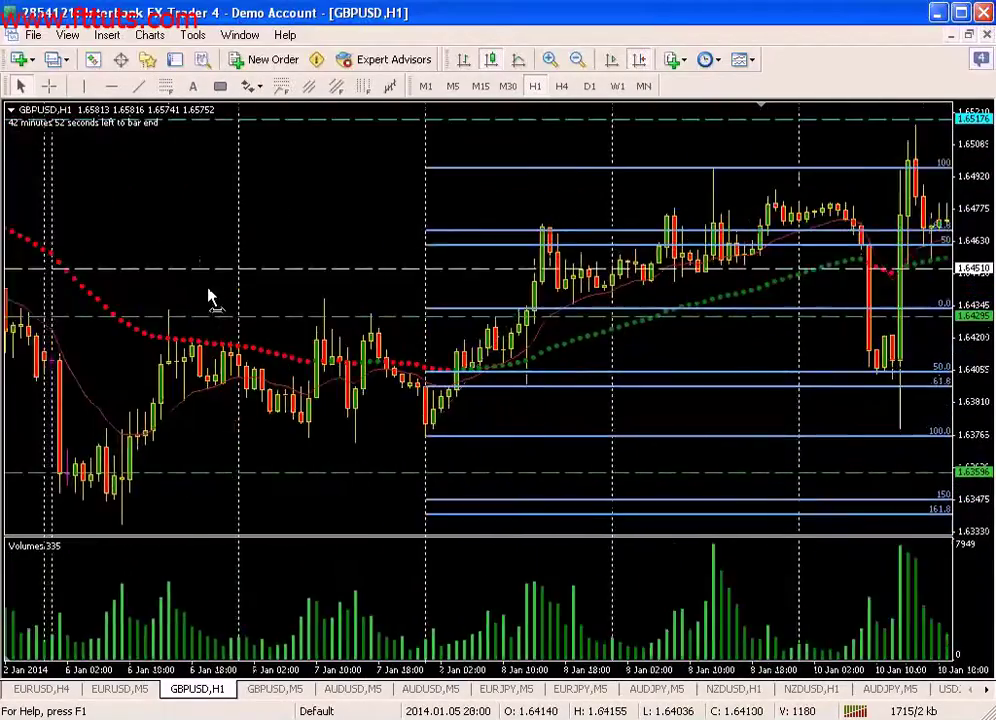
scroll(415, 415, down, 2)
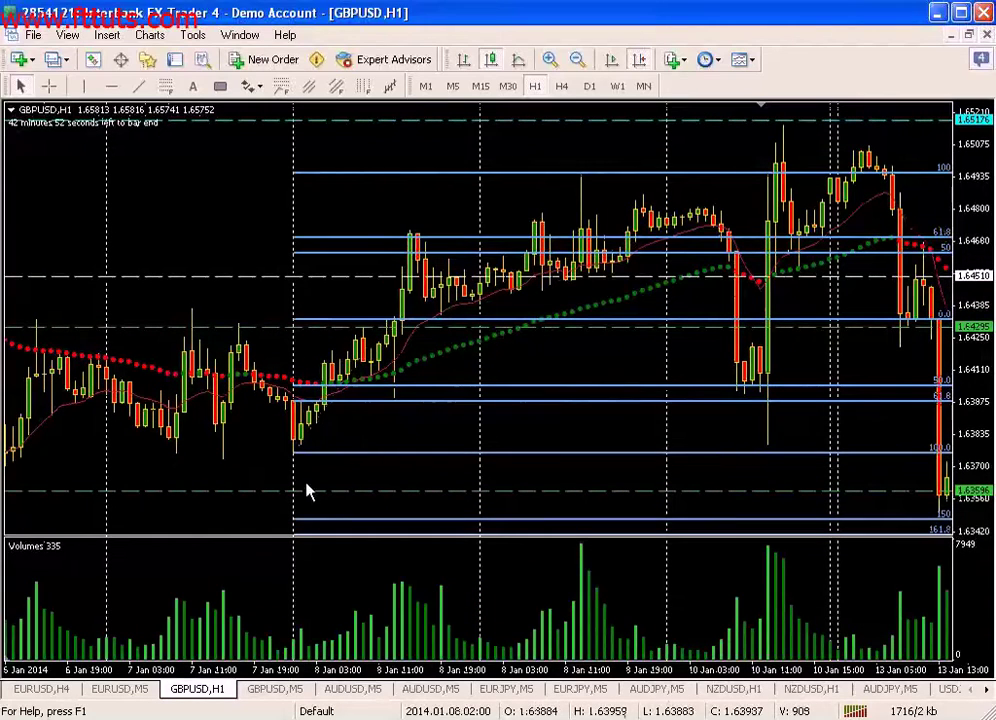
Step: Shade the 8 January pullback area between the 50.0 and 61.8 retracement levels with a rectangle
key(ctrl+f)
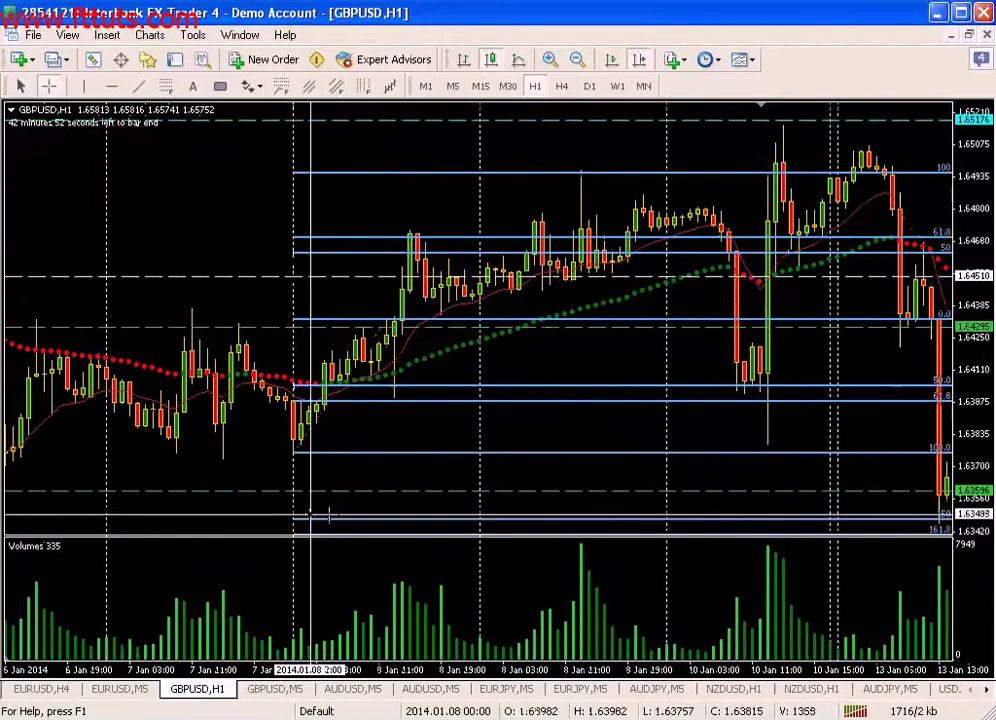
key(Escape)
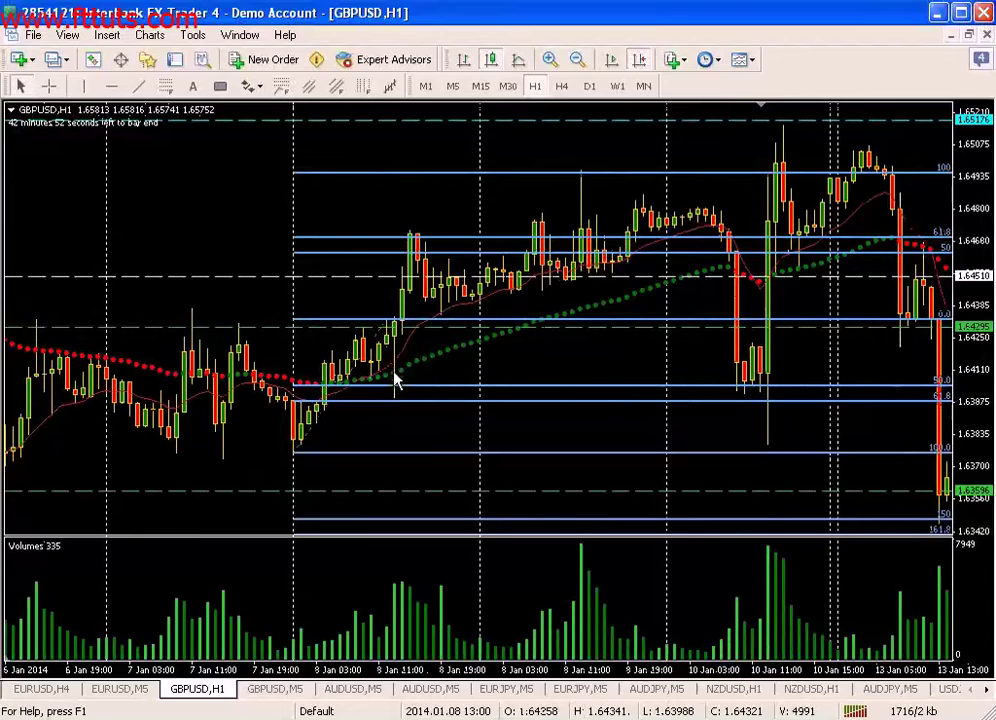
click(220, 86)
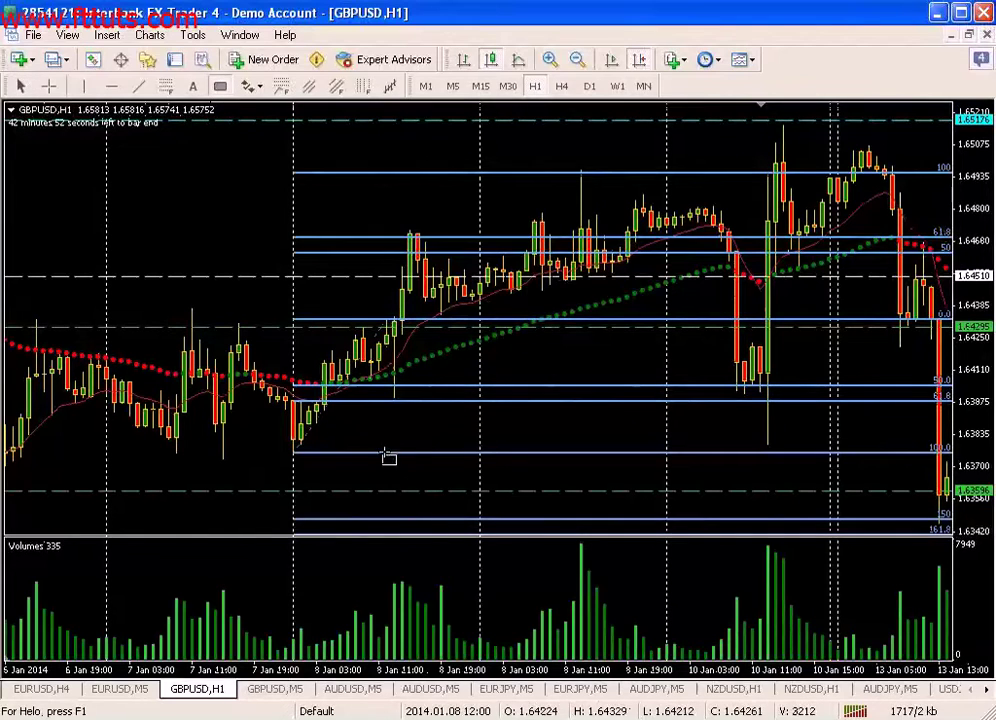
drag(362, 386, 462, 400)
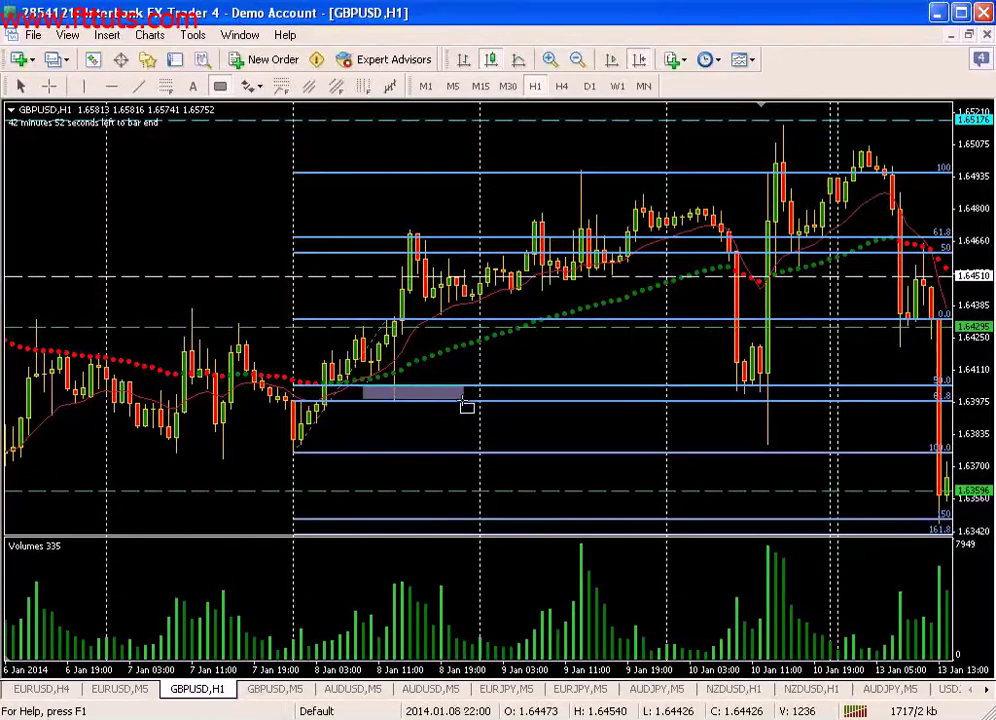
Step: Mark the volume bar below the shaded 8 January pullback candle with a short trend line and align it with the candle
click(138, 86)
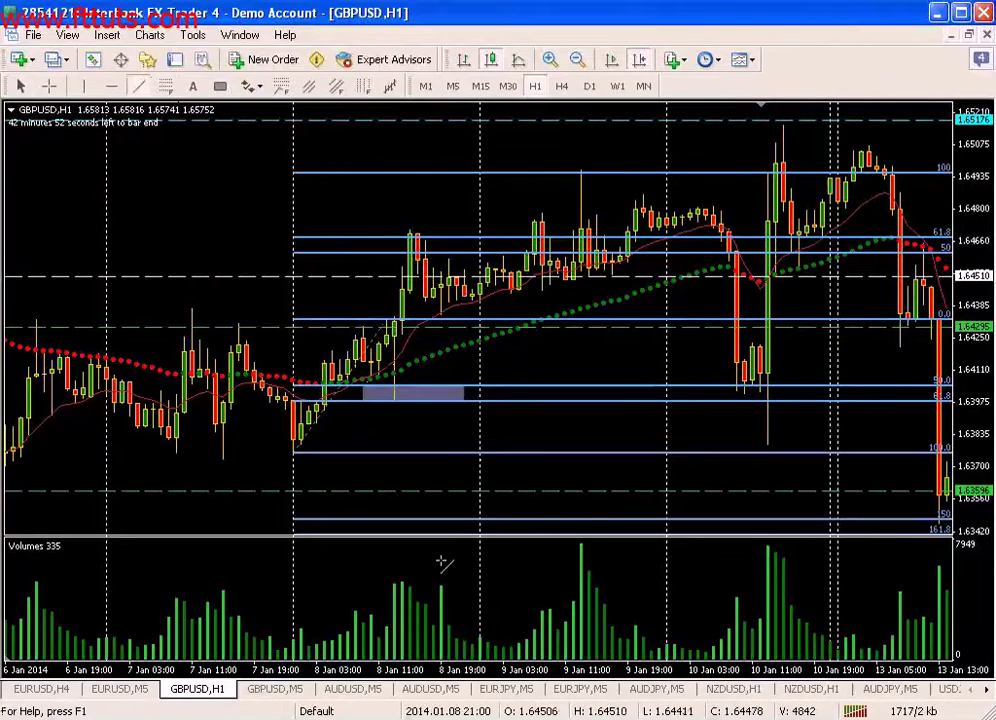
key(ctrl+f)
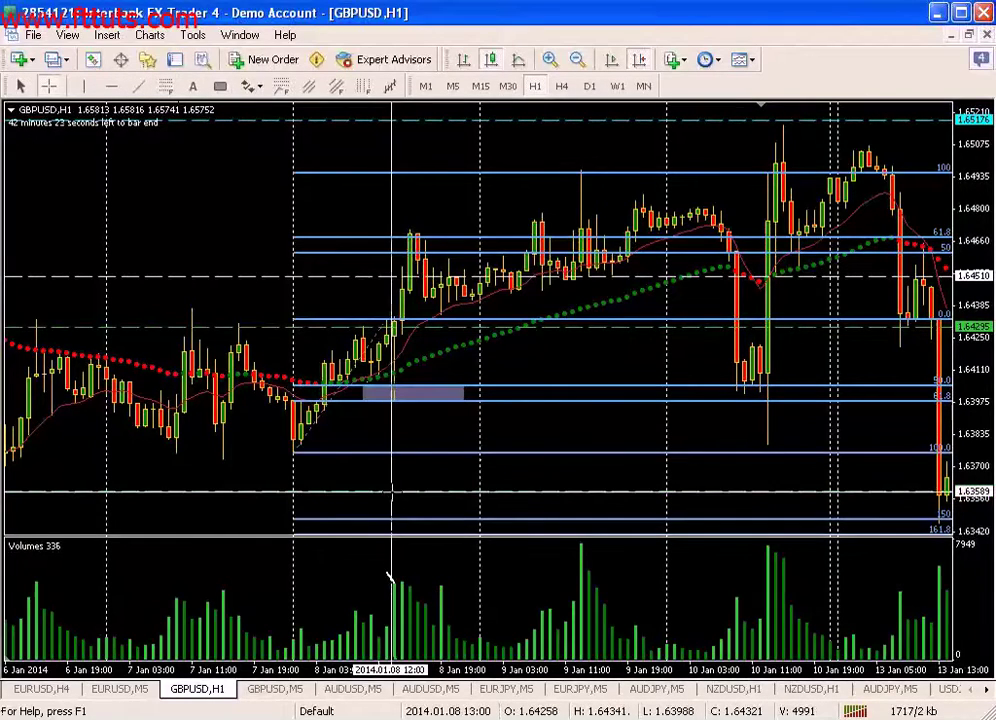
key(Escape)
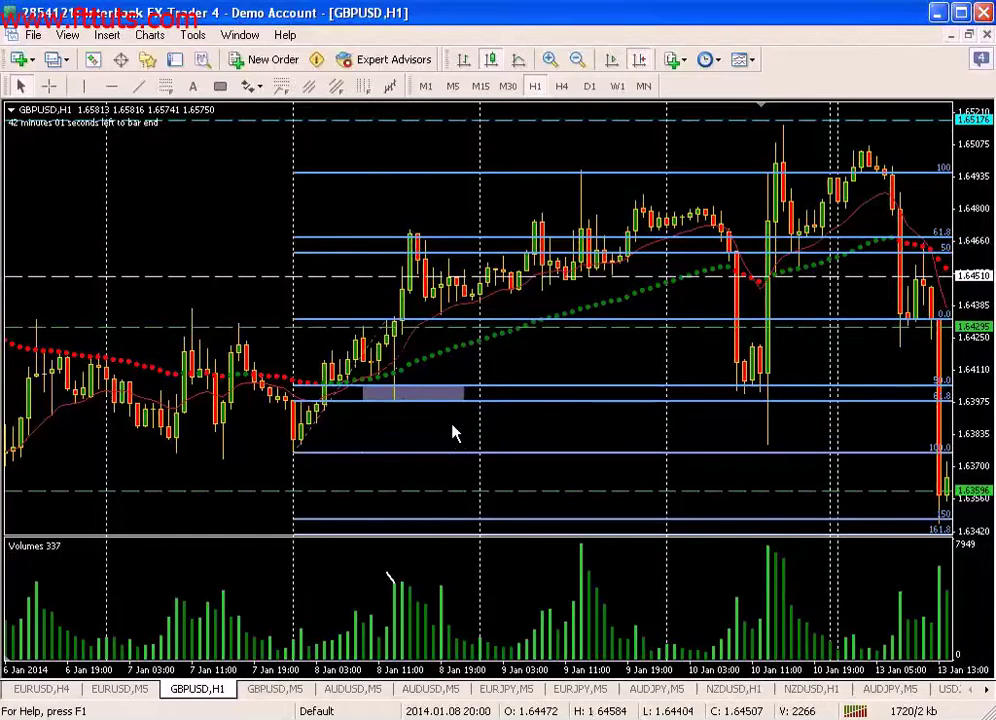
Step: Mark the 7 January afternoon swing low and its matching volume bar with short trend lines
scroll(451, 429, up, 4)
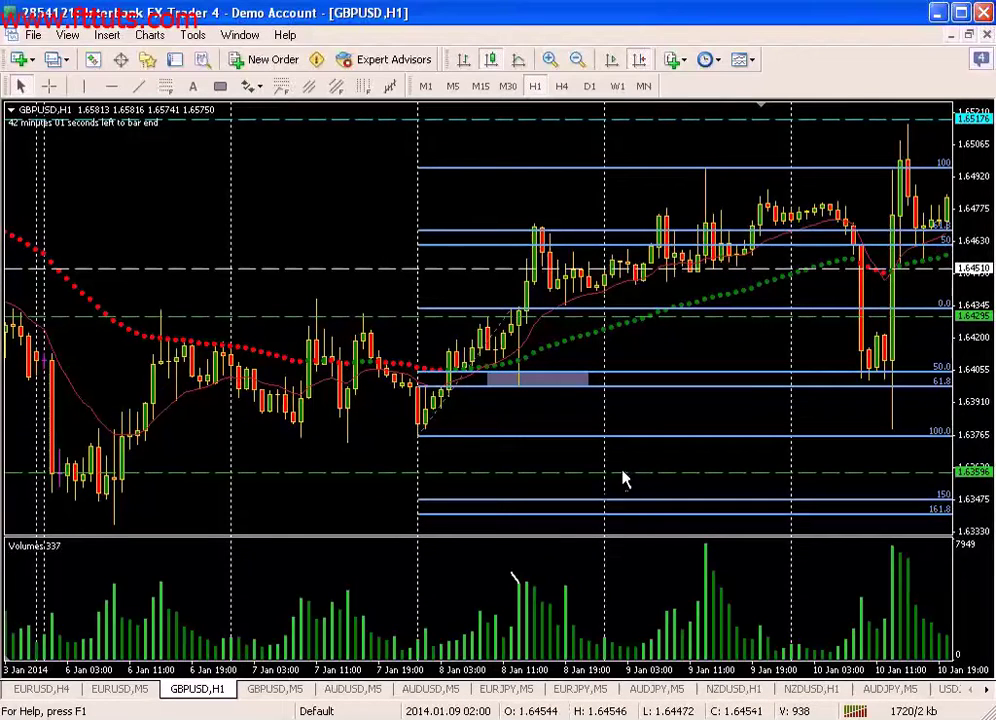
click(138, 86)
drag(345, 441, 332, 452)
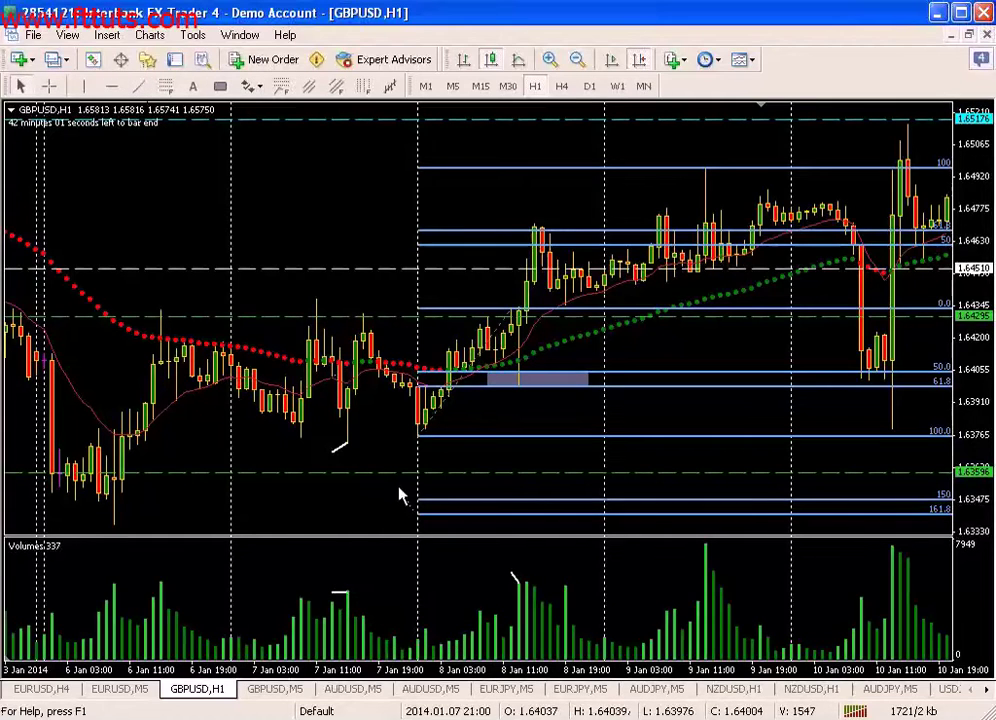
Step: Place a horizontal support line at 1.63751 along the 7 and 8 January lows
drag(407, 500, 388, 492)
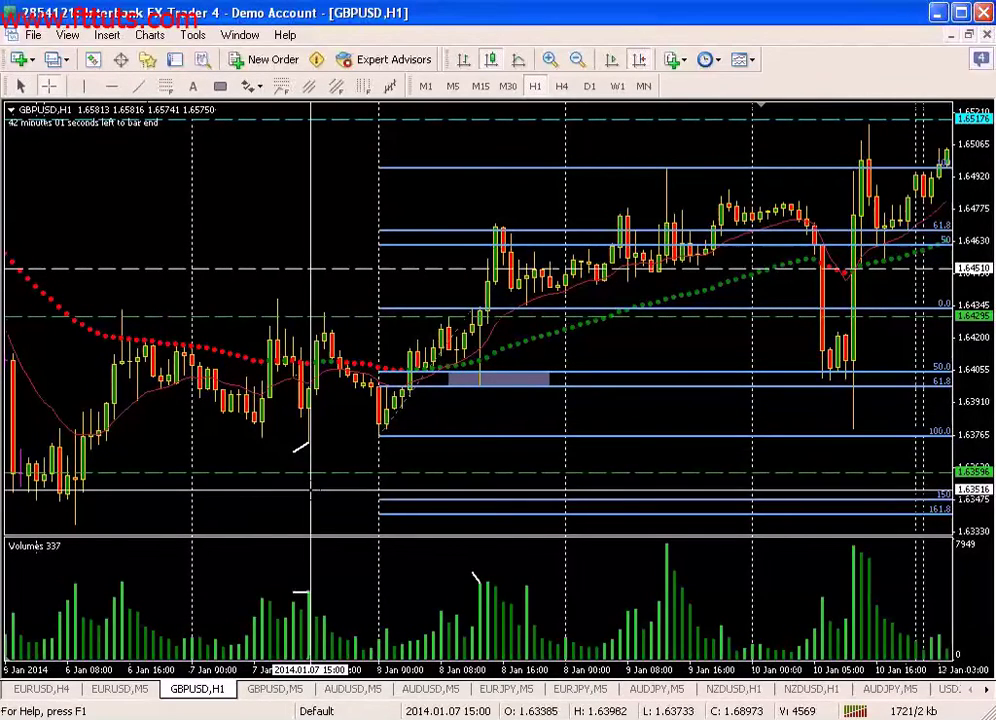
click(111, 86)
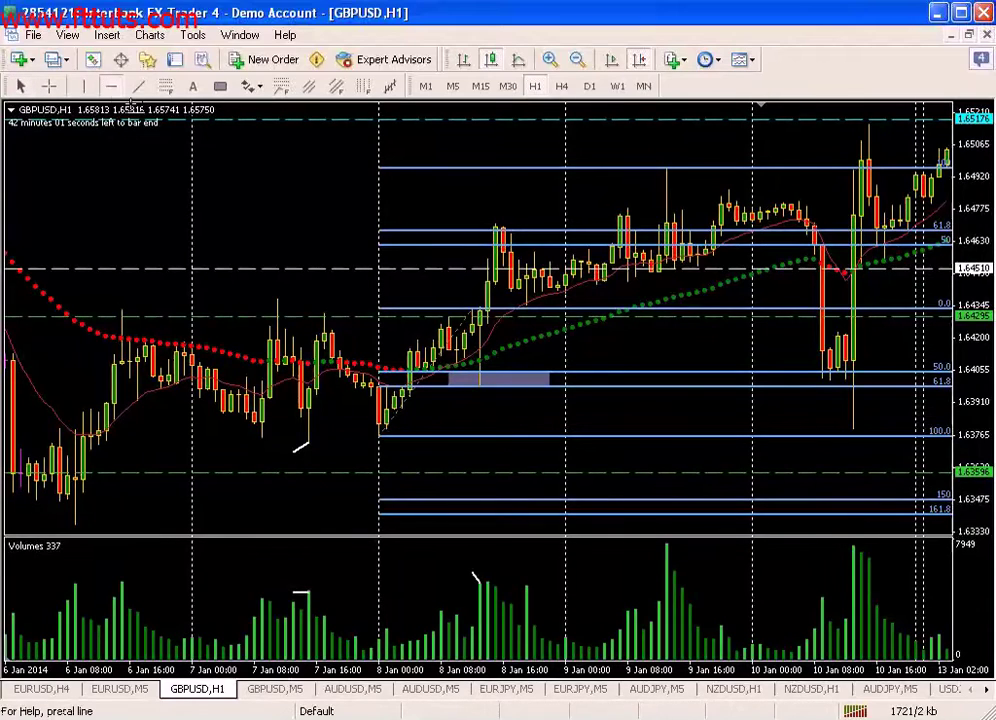
click(285, 437)
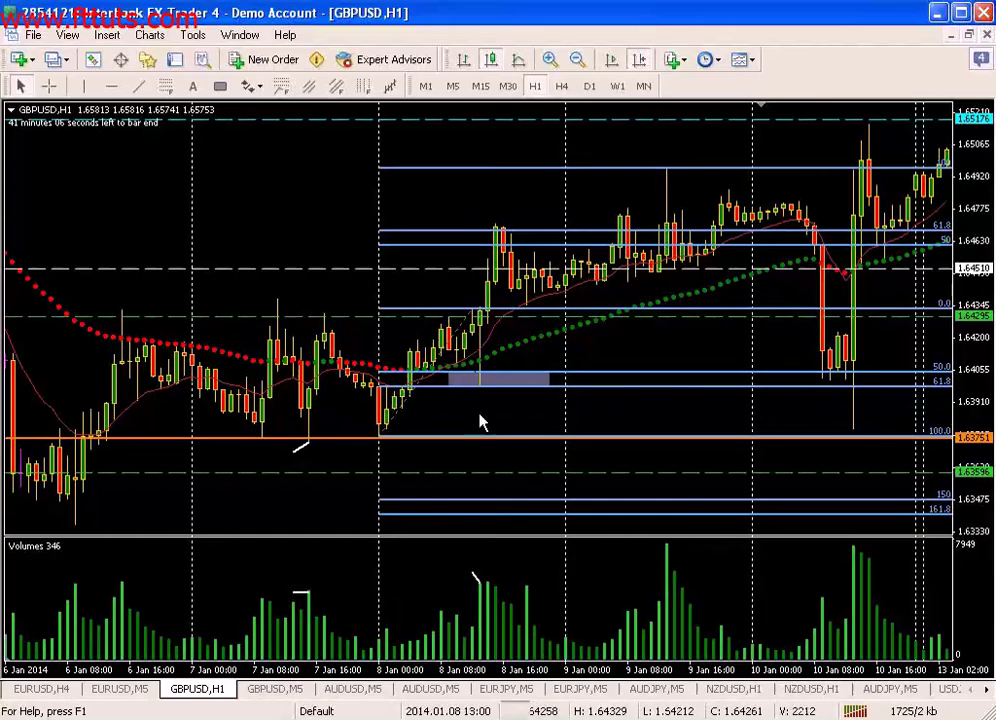
mouse_move(483, 393)
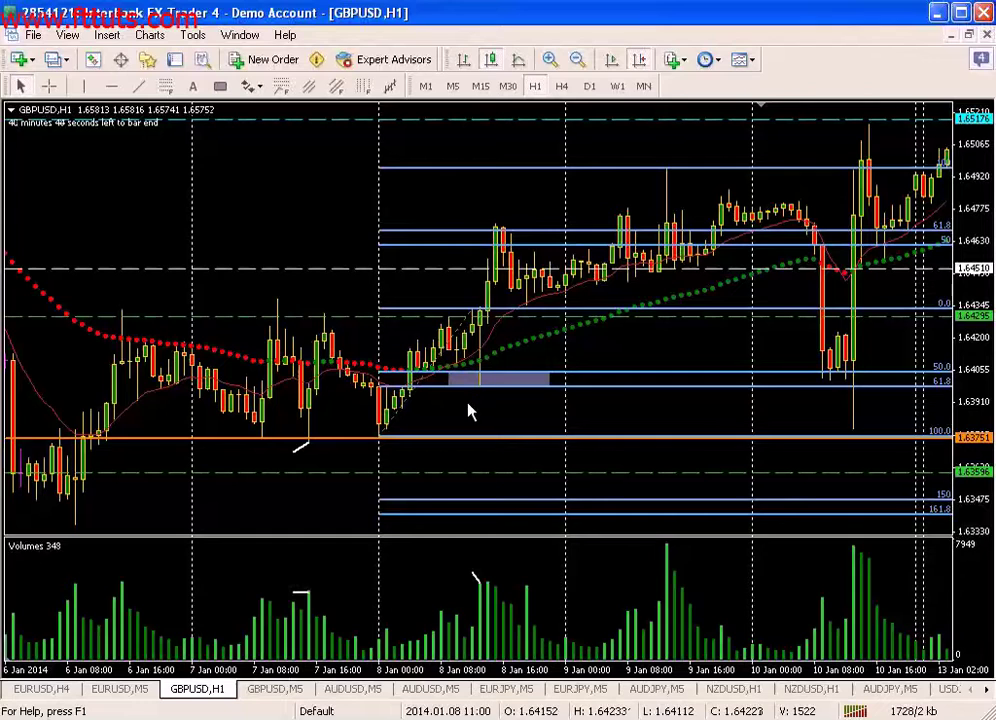
Step: Delete the Fibonacci retracement drawn from the 8 January low
scroll(465, 408, down, 2)
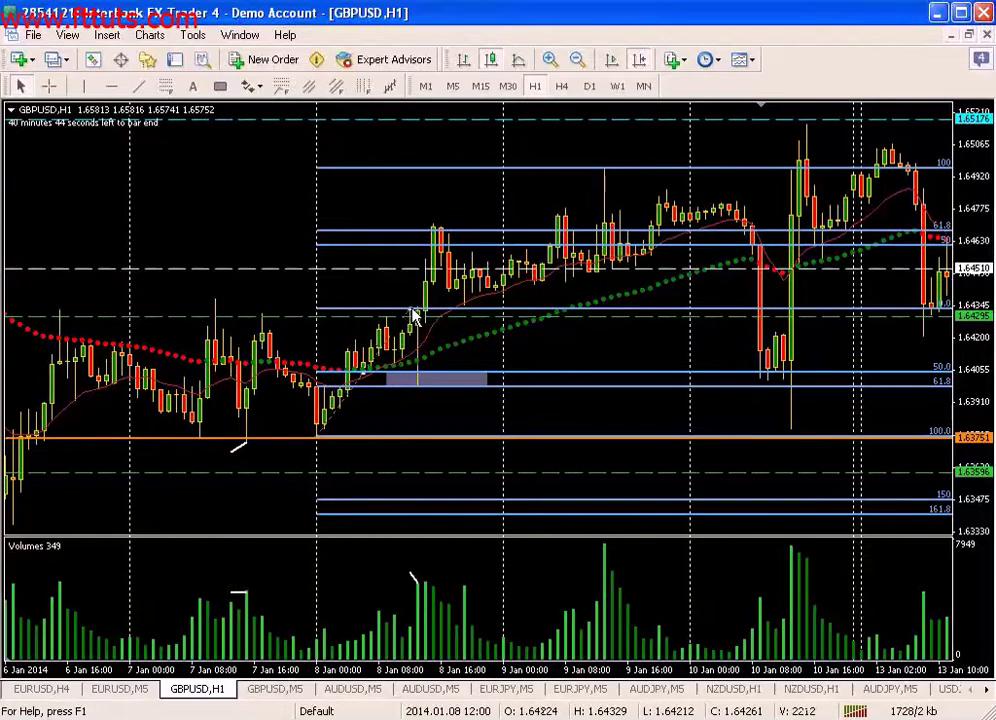
drag(410, 316, 408, 303)
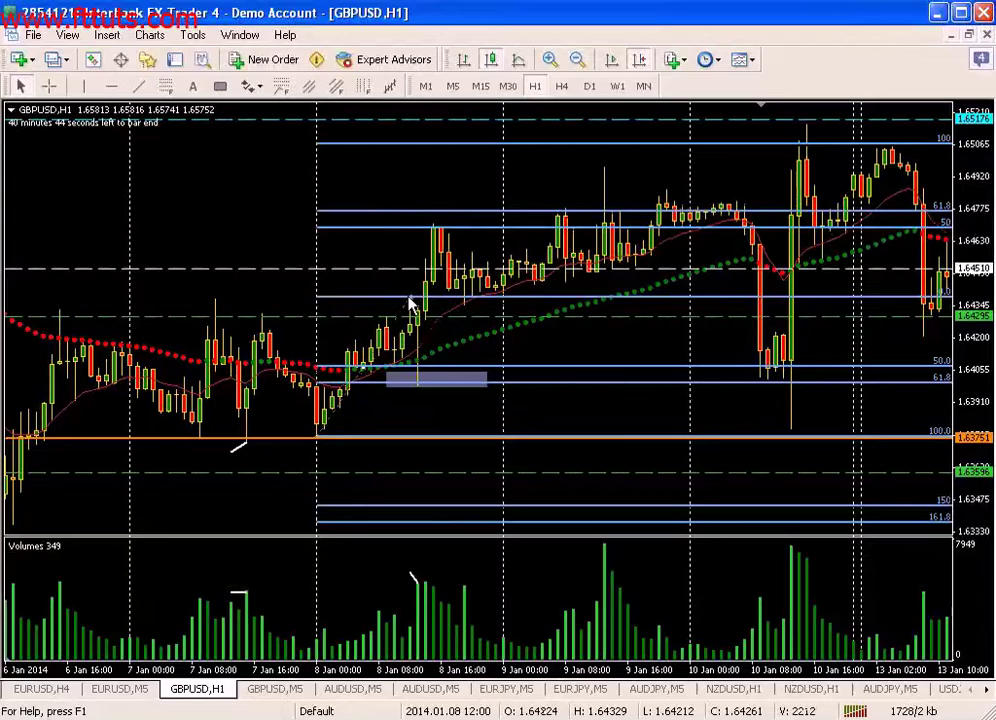
right_click(410, 303)
click(418, 359)
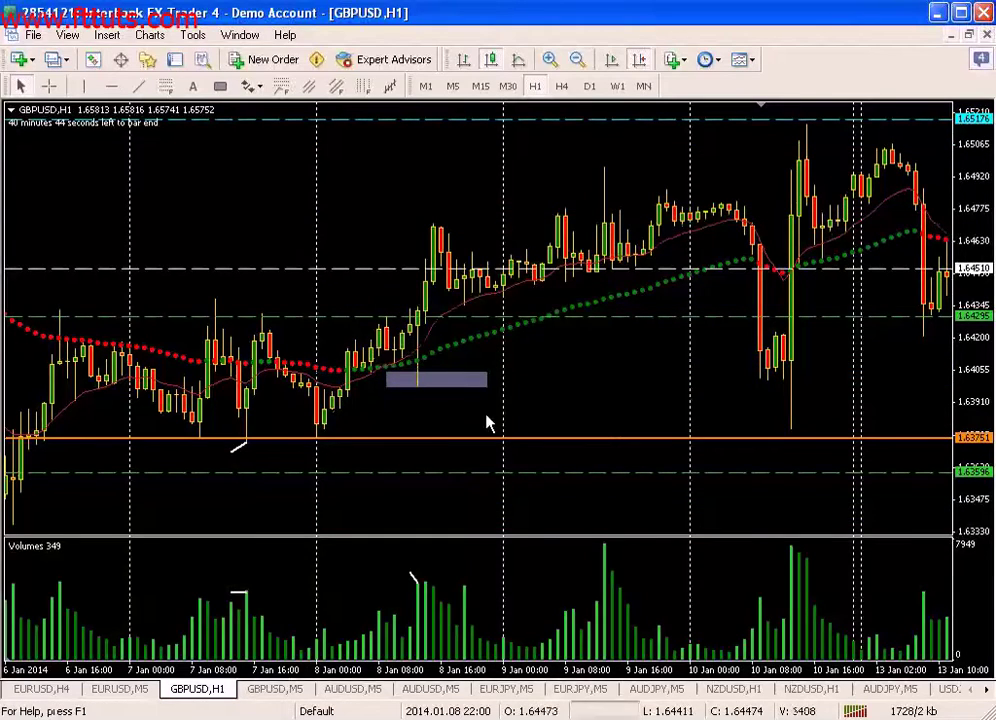
Step: Shade the 10 January afternoon pullback to the dotted moving average with a small rectangle
scroll(487, 423, down, 5)
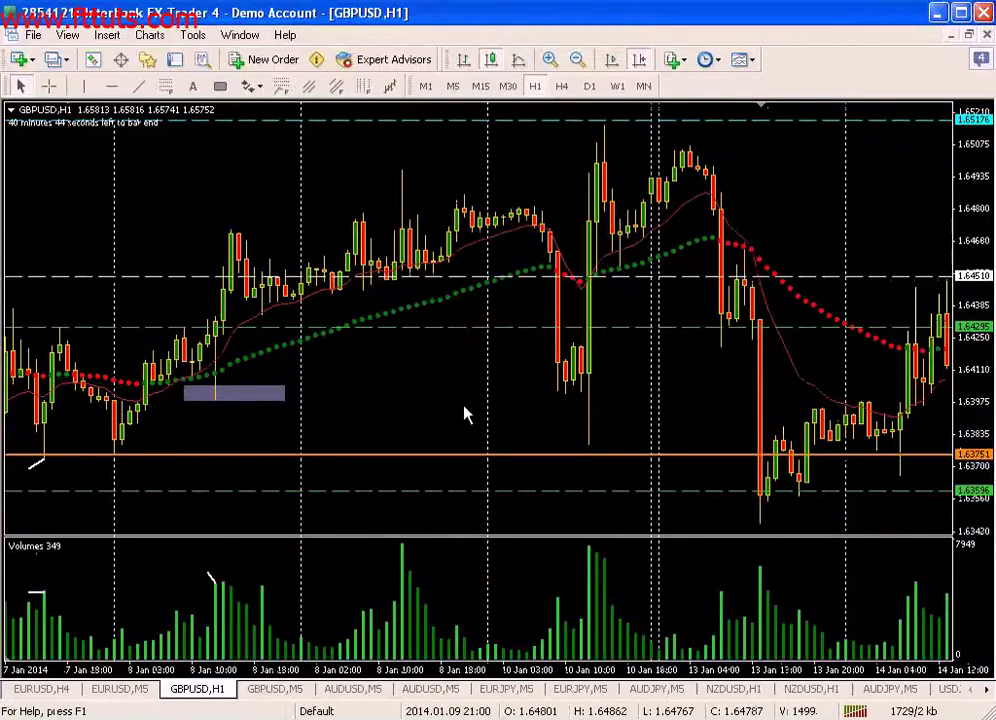
scroll(611, 350, down, 4)
click(220, 86)
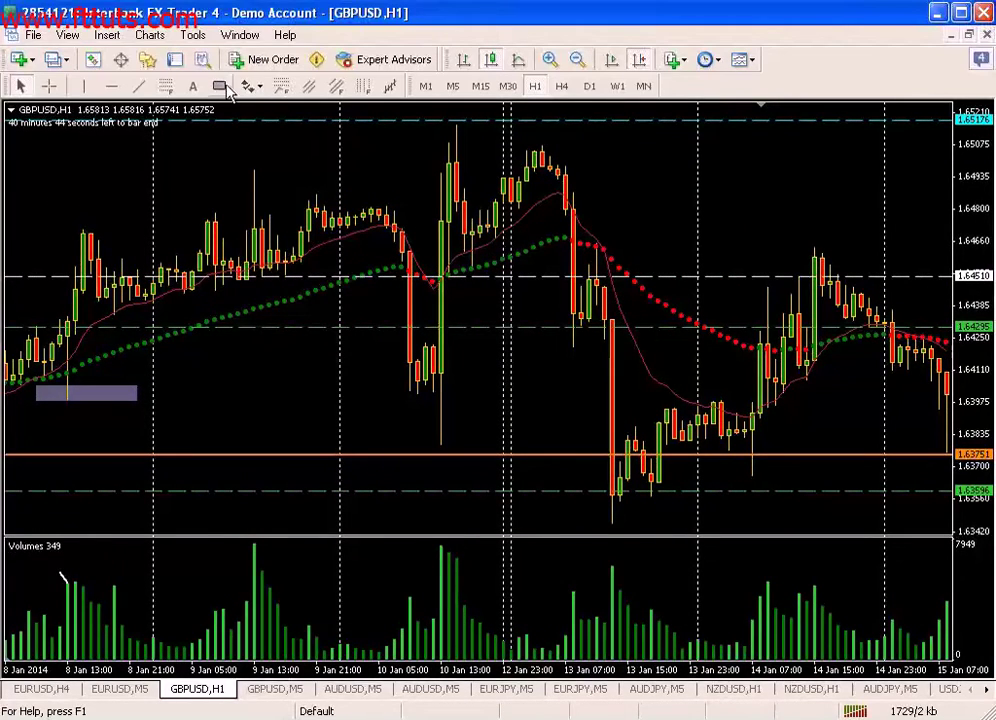
drag(464, 251, 494, 270)
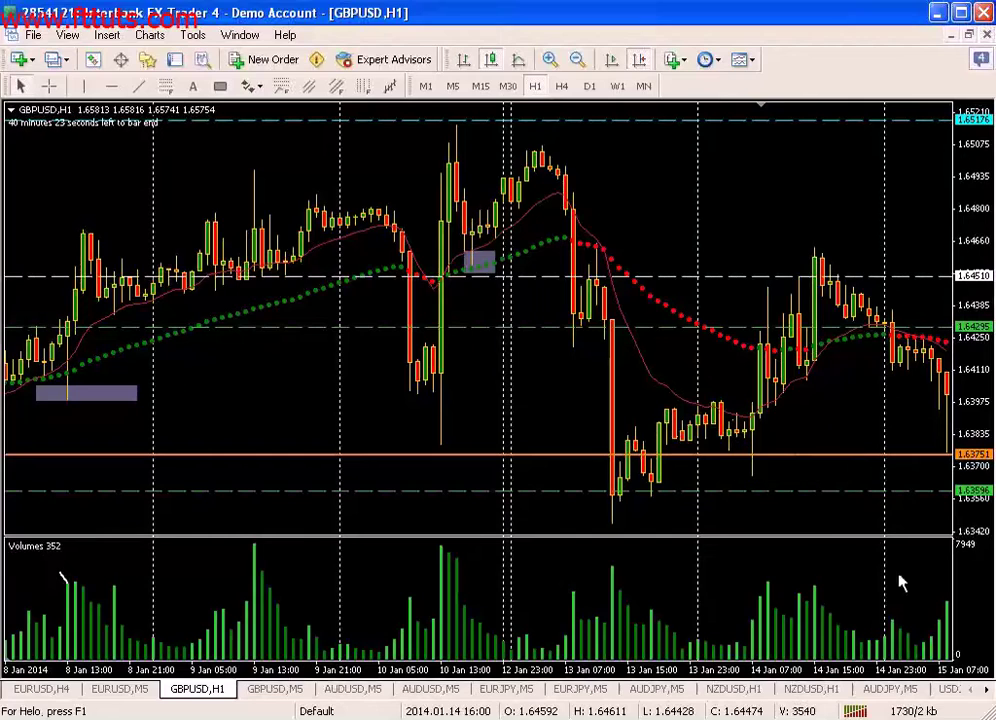
Step: Review the hourly price action from 10 January to the latest candle for pullbacks to the moving averages
scroll(852, 445, down, 1)
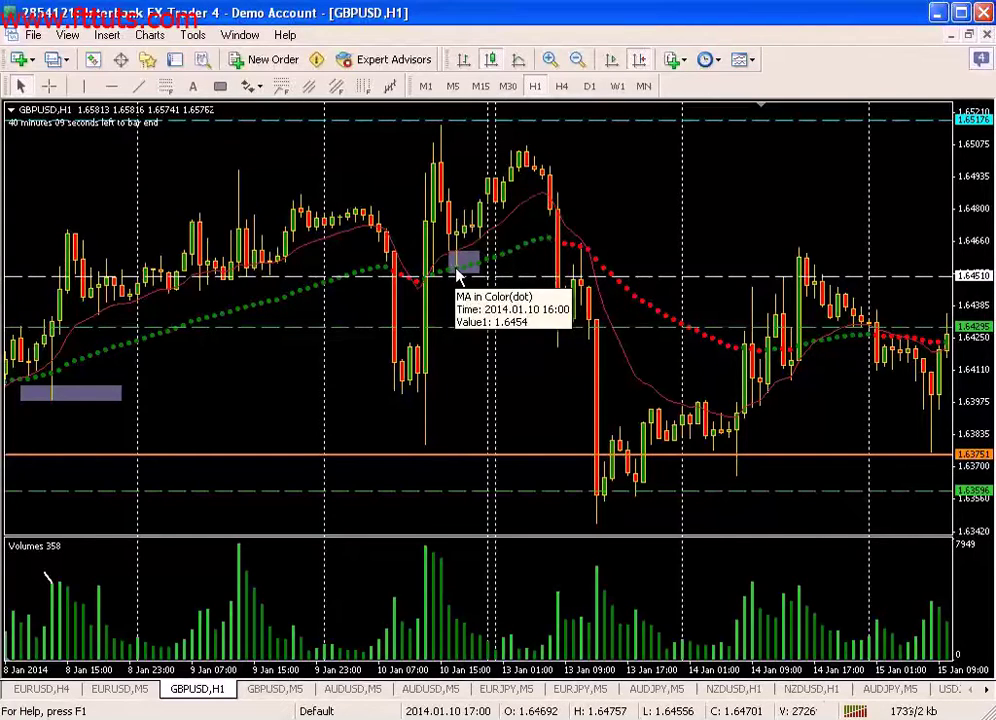
scroll(672, 378, down, 3)
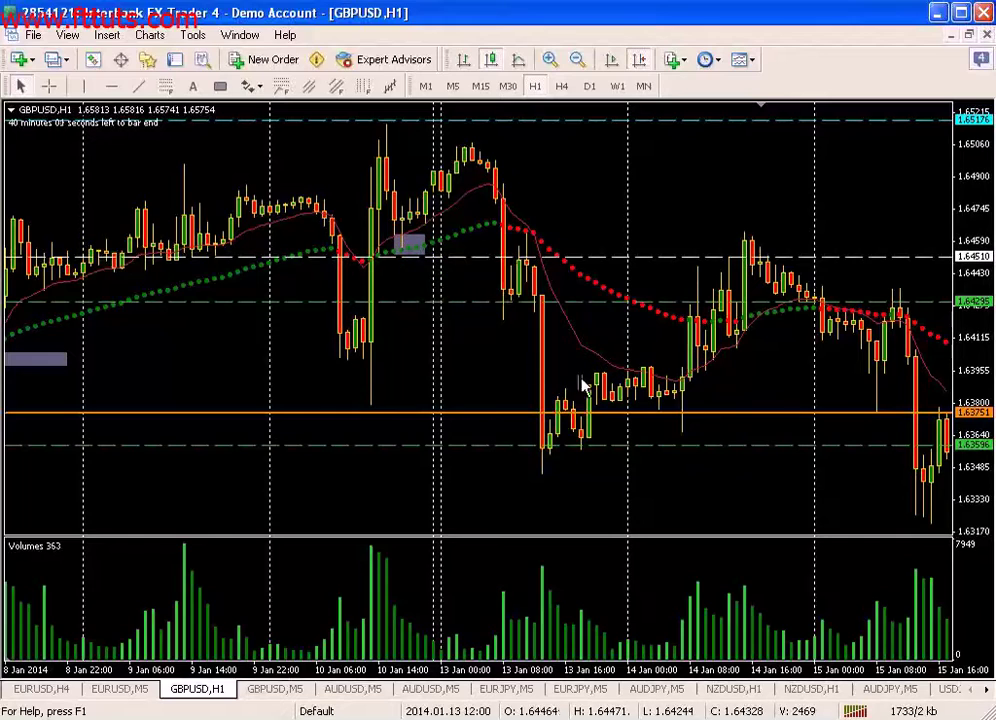
middle_click(404, 308)
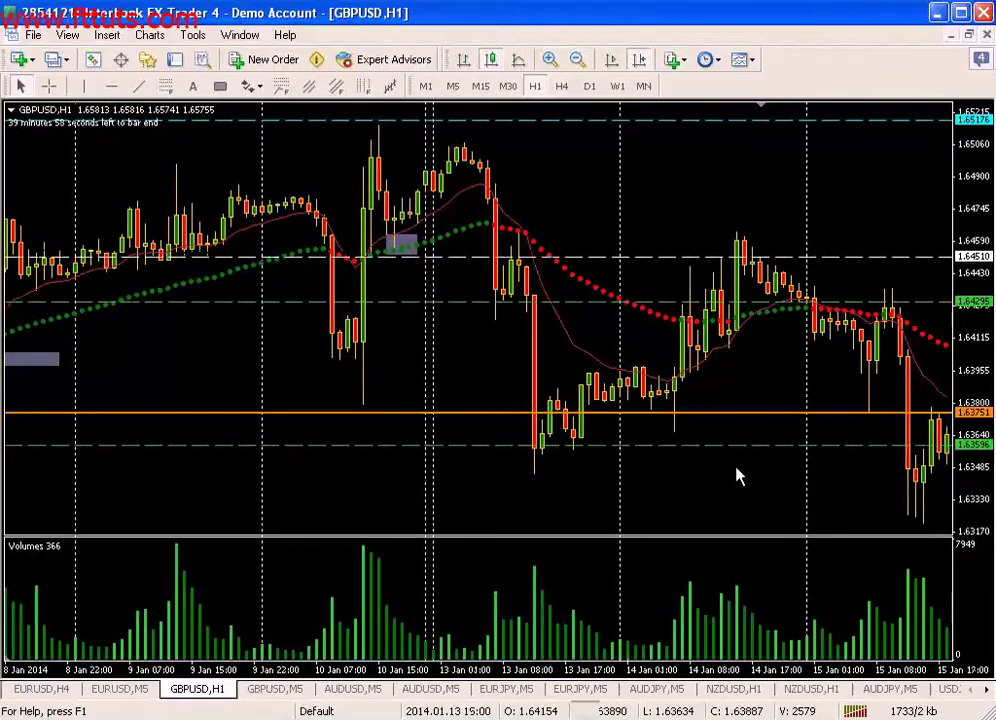
drag(756, 478, 629, 473)
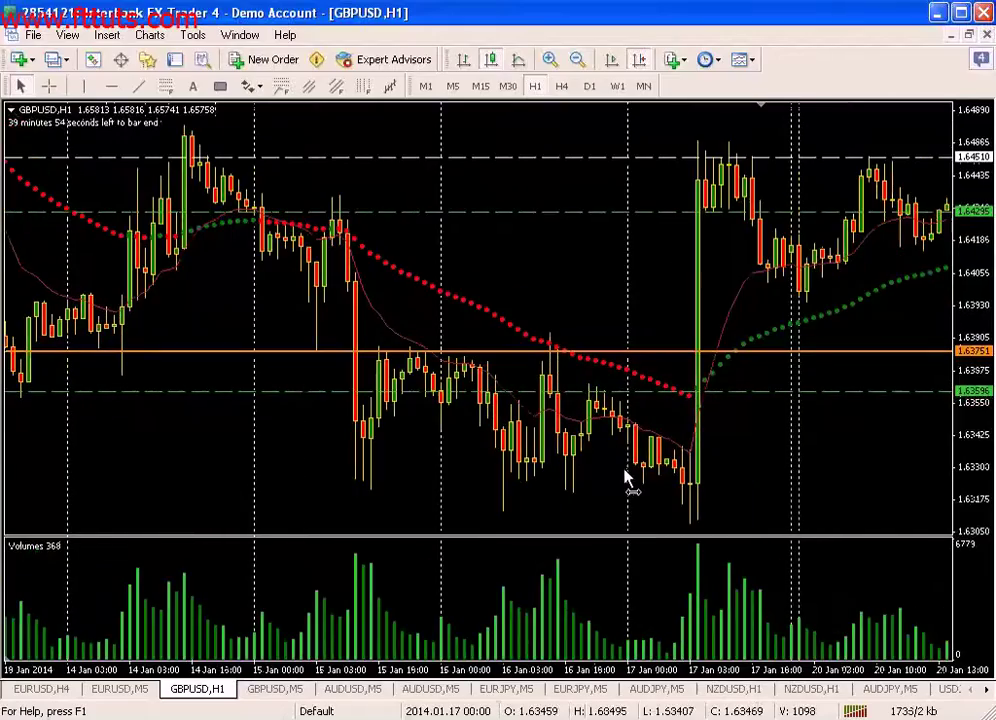
drag(836, 478, 722, 455)
click(641, 60)
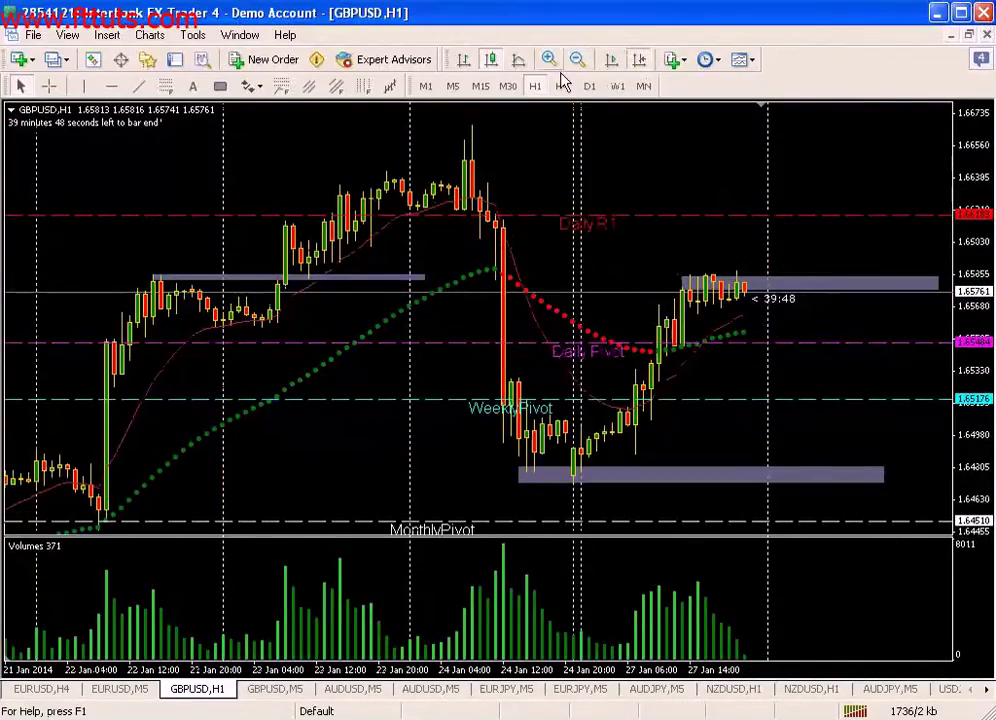
Step: Switch the chart to the H4 timeframe and review its moving average pullbacks back to mid-December 2013
click(561, 86)
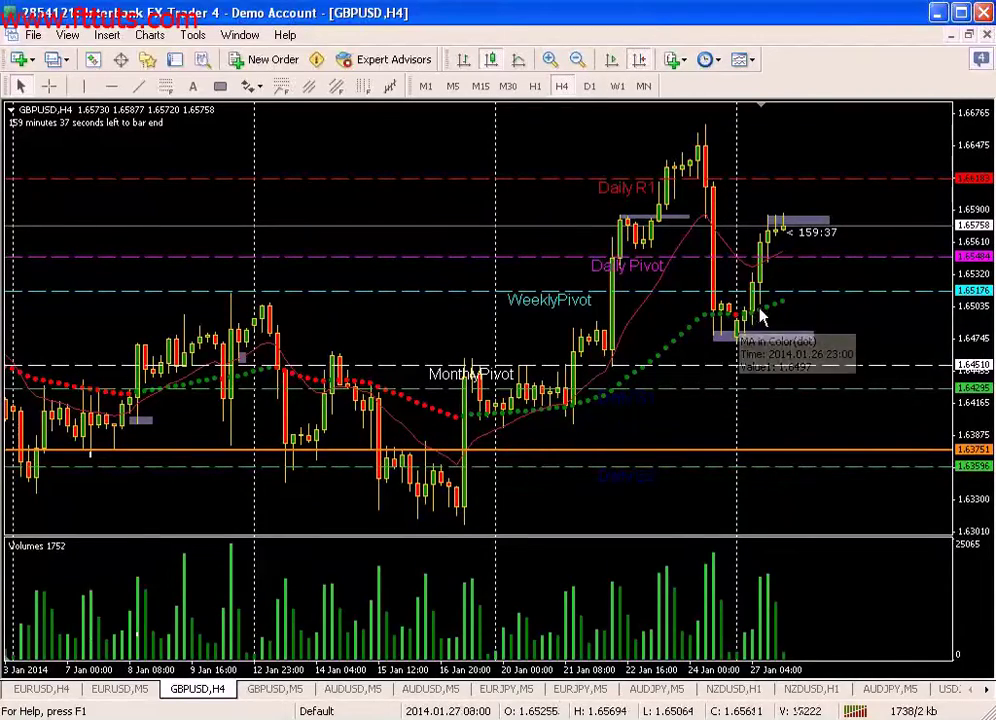
scroll(520, 333, down, 10)
scroll(520, 338, down, 5)
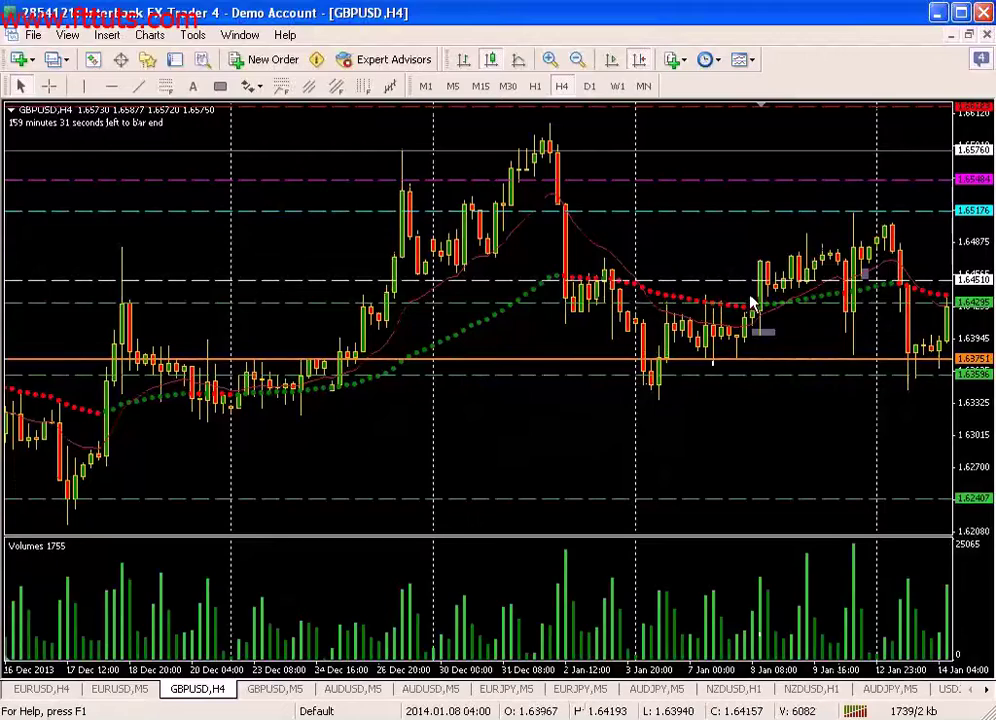
scroll(449, 384, left, 5)
scroll(449, 384, right, 5)
Step: Switch the chart to the M5 timeframe and review the 27 January pullbacks to the moving averages and Daily Pivot
click(453, 87)
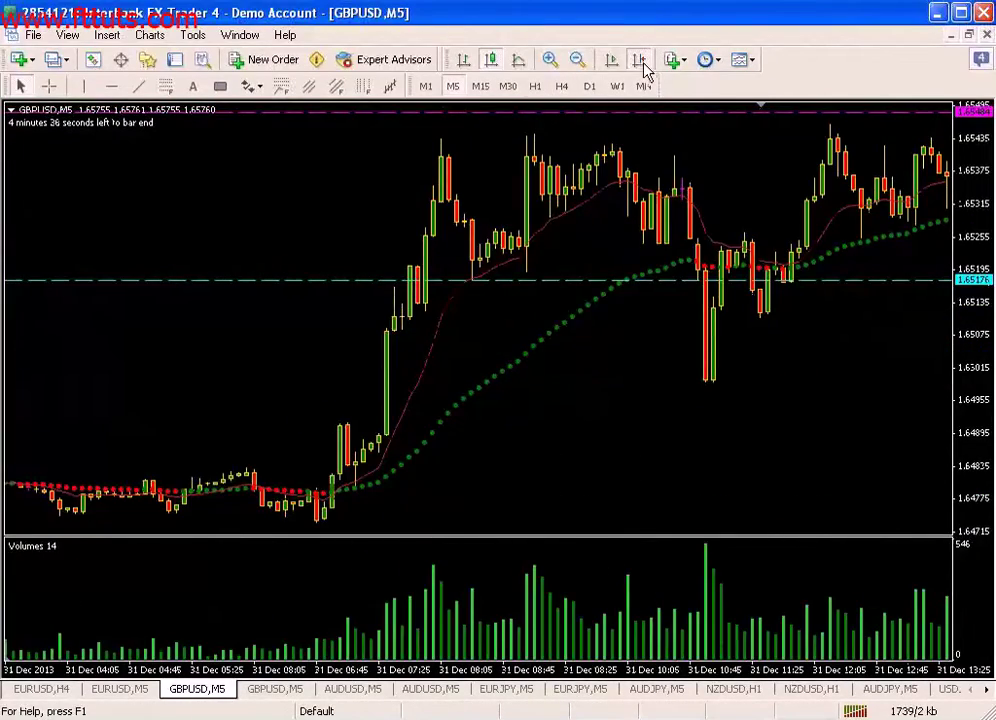
scroll(447, 330, left, 3)
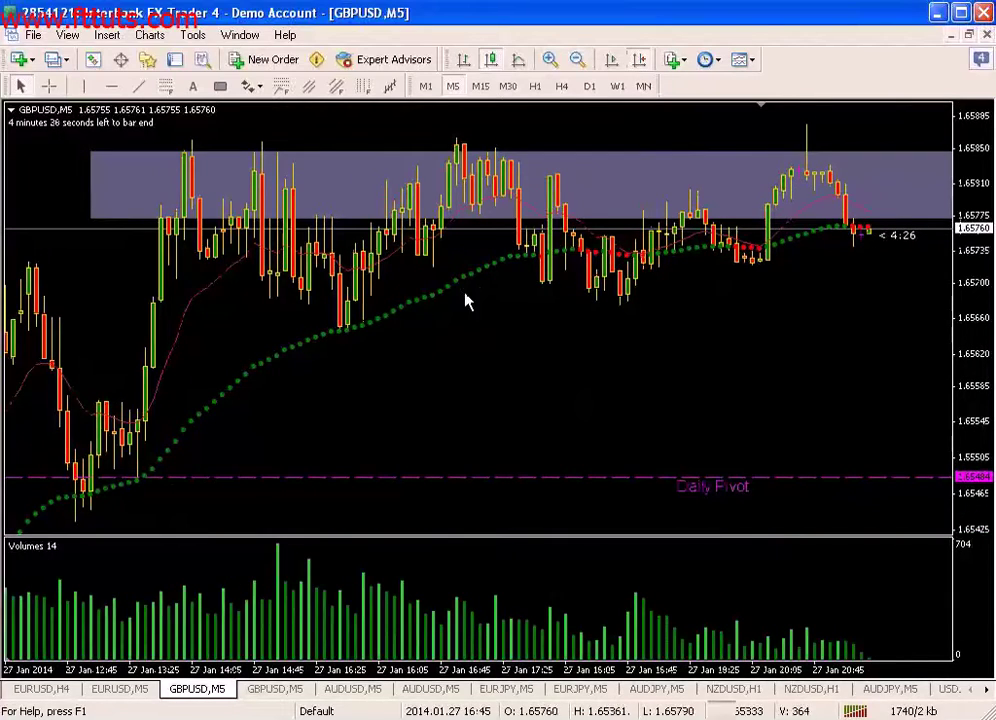
scroll(307, 378, left, 5)
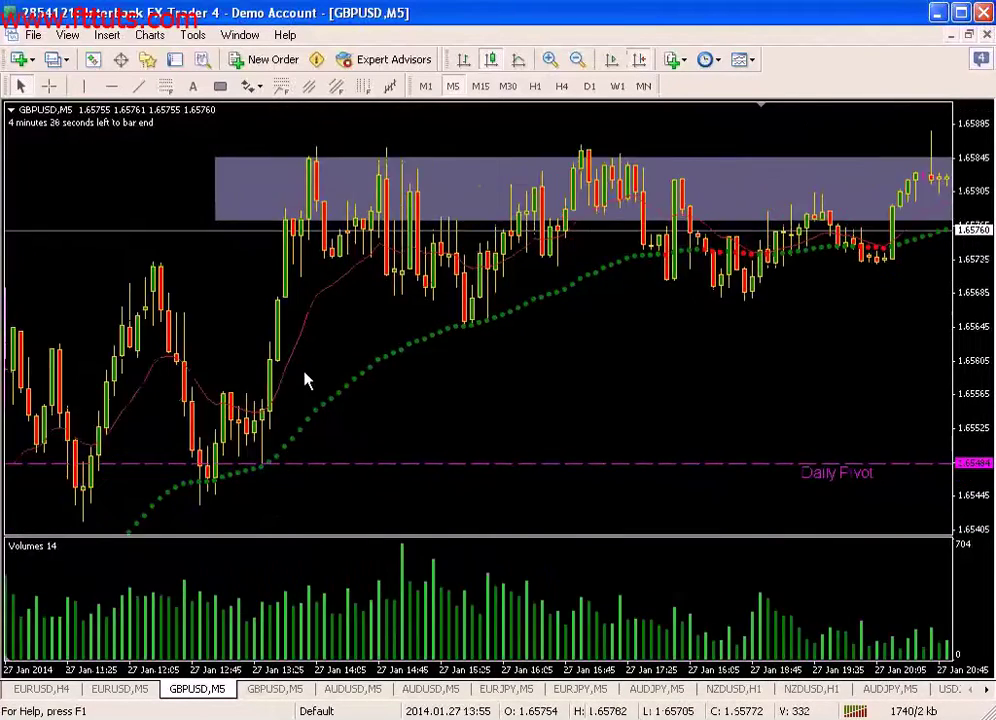
scroll(388, 403, left, 4)
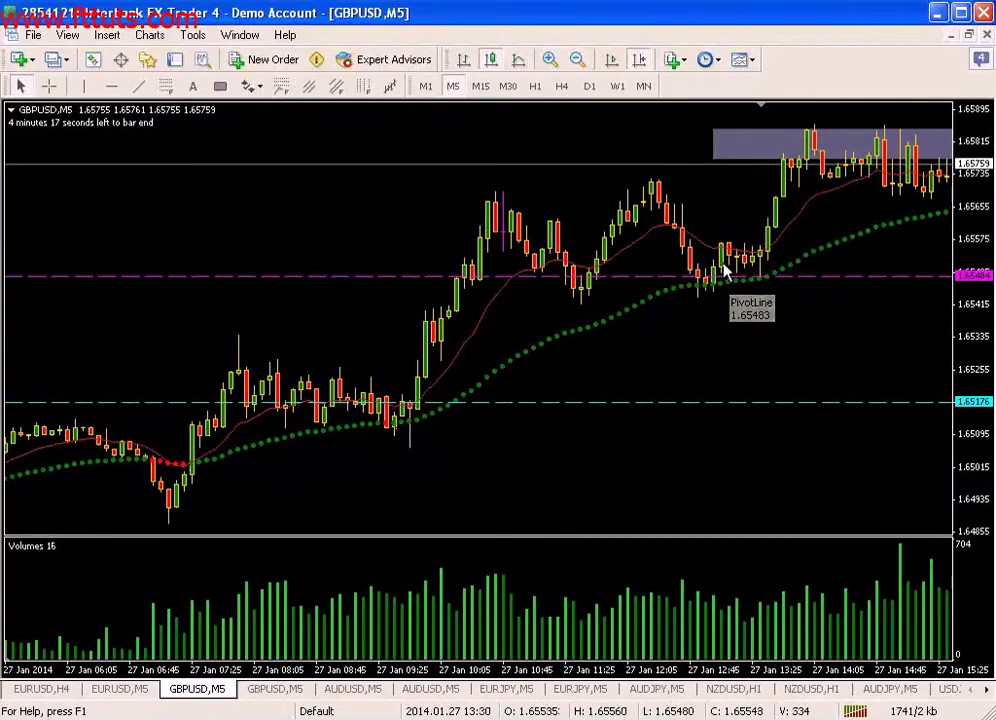
scroll(677, 370, left, 5)
scroll(677, 370, right, 10)
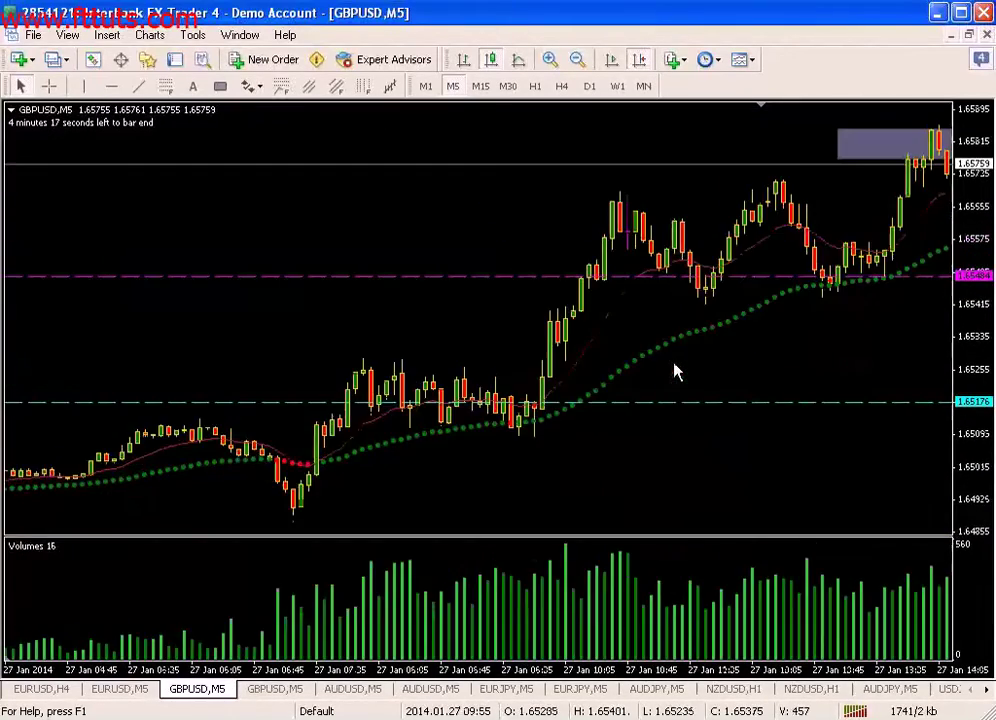
scroll(668, 373, right, 2)
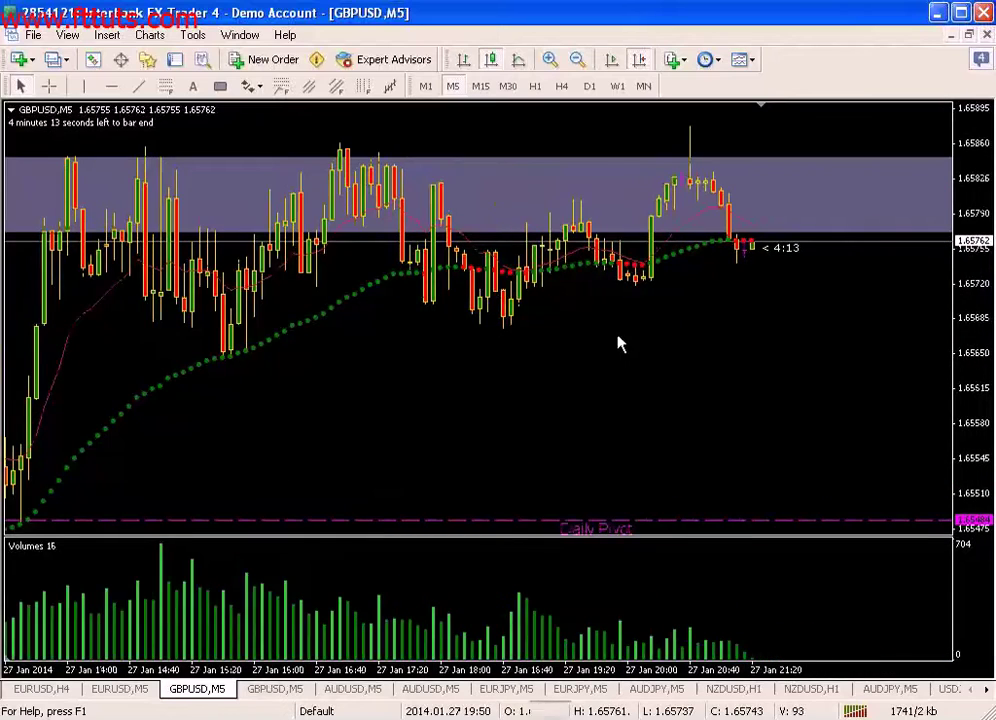
Step: Return the chart to the H1 timeframe and examine the moving averages below the latest candles
click(535, 87)
mouse_move(594, 322)
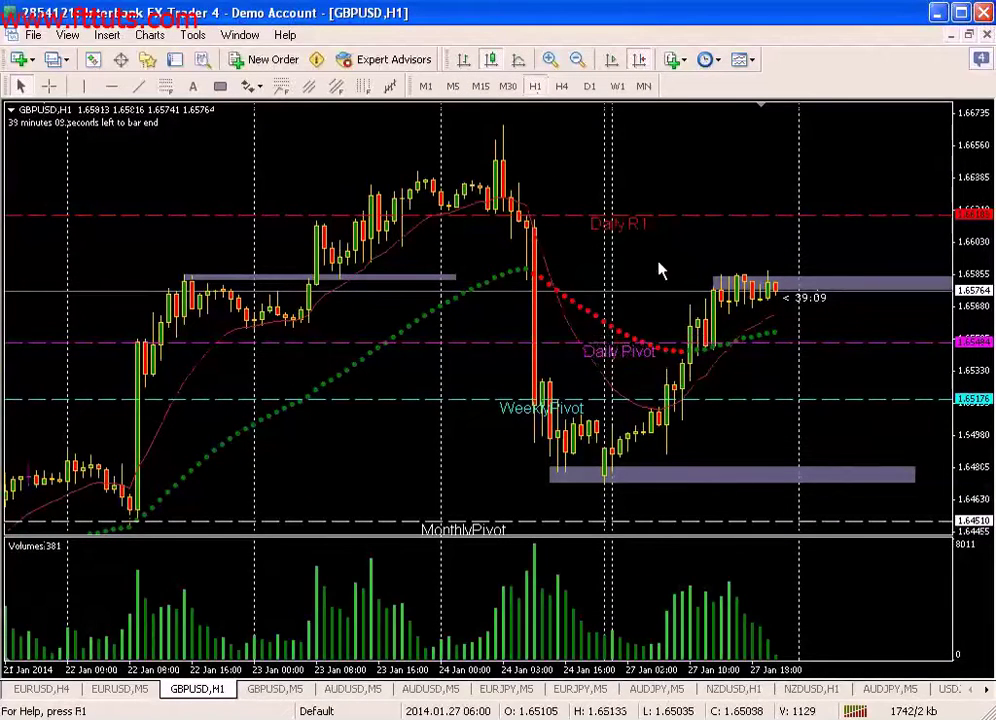
drag(658, 267, 642, 267)
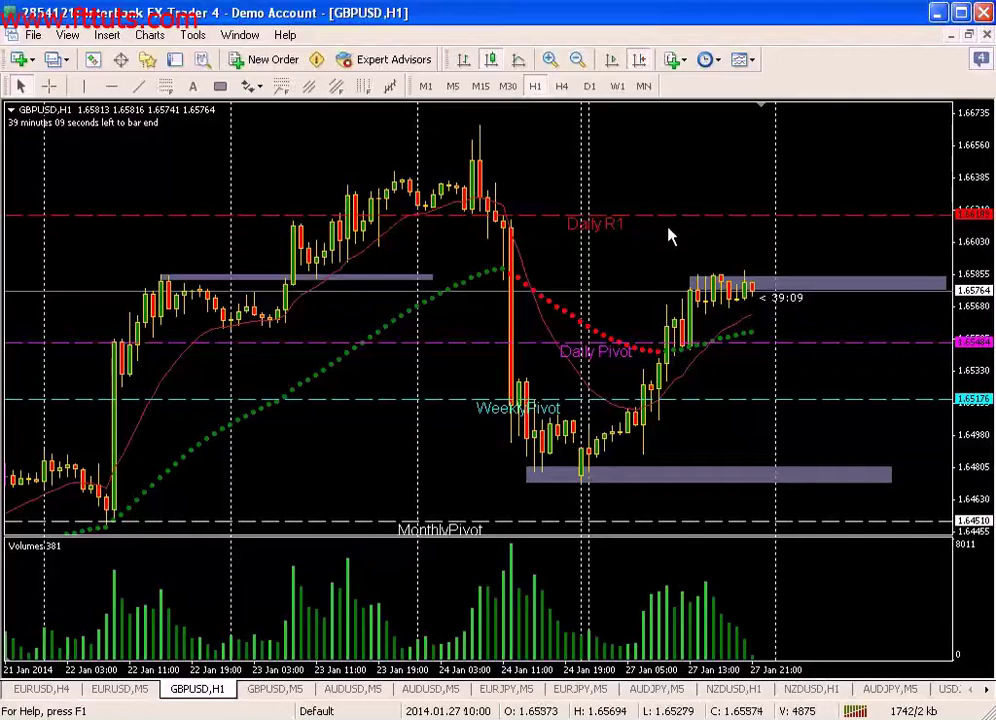
mouse_move(704, 347)
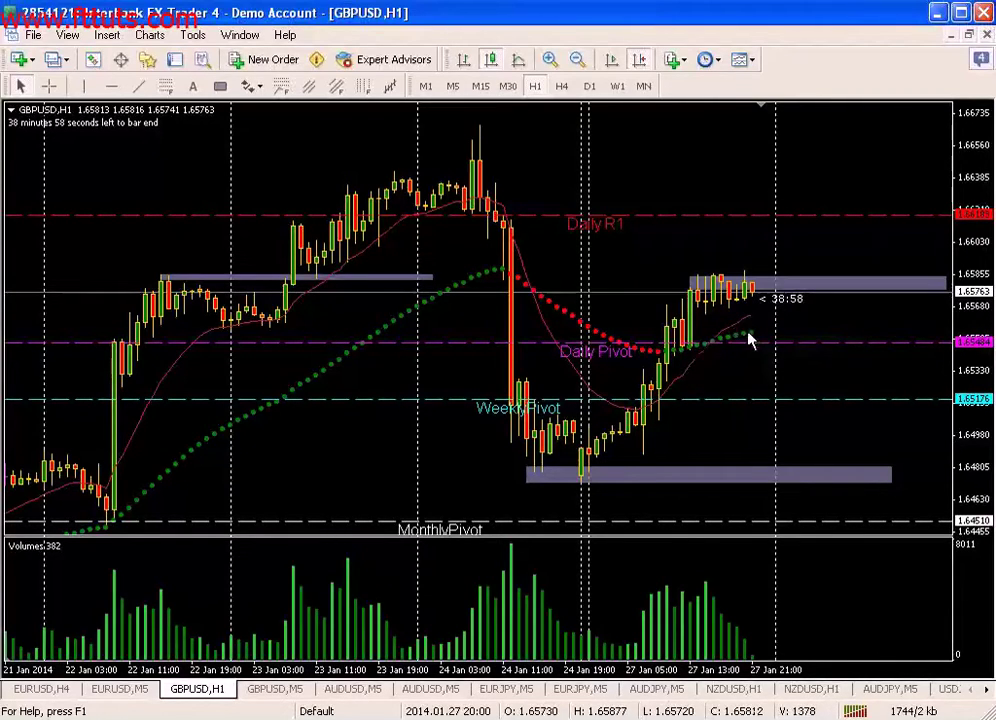
mouse_move(745, 343)
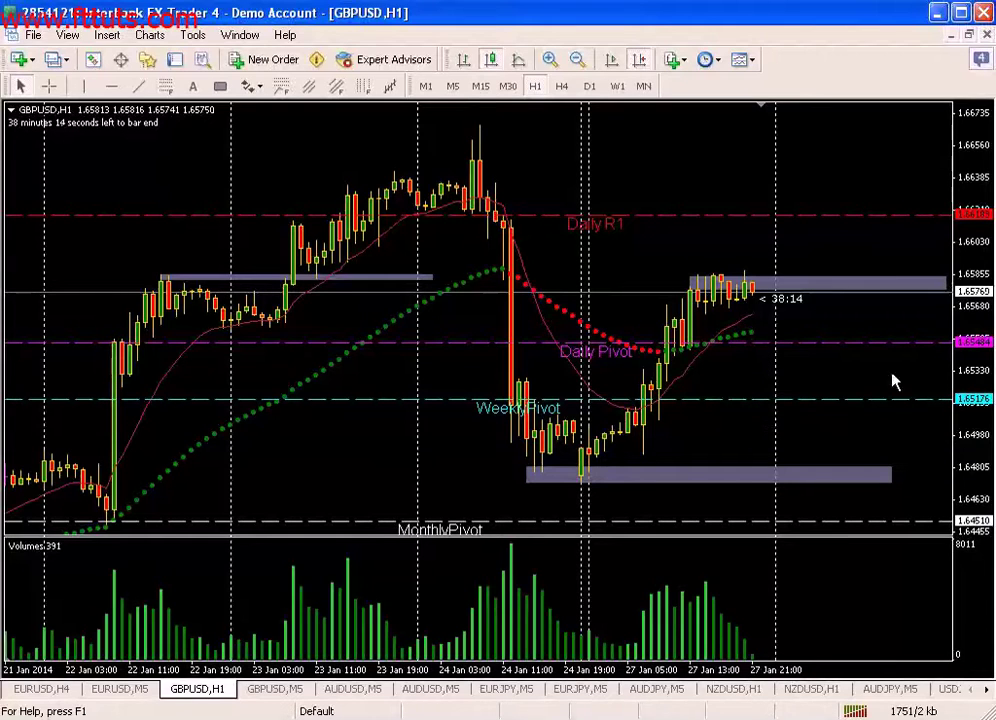
Step: Rescale the price axis to examine the daily, weekly and monthly pivot levels around the current price
drag(975, 305, 977, 340)
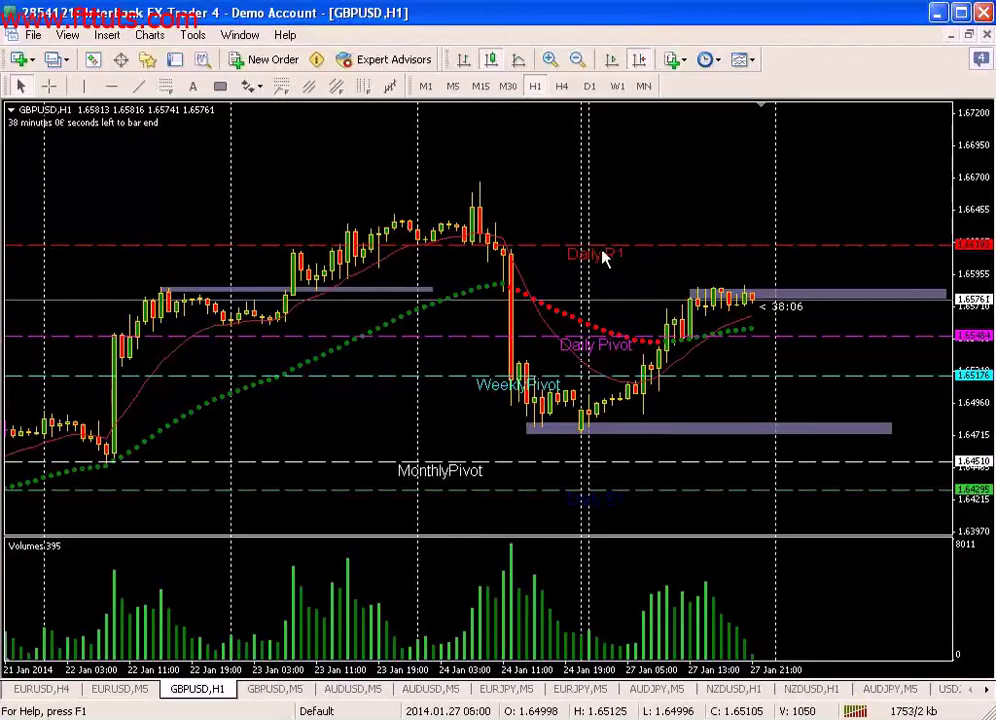
drag(976, 360, 975, 402)
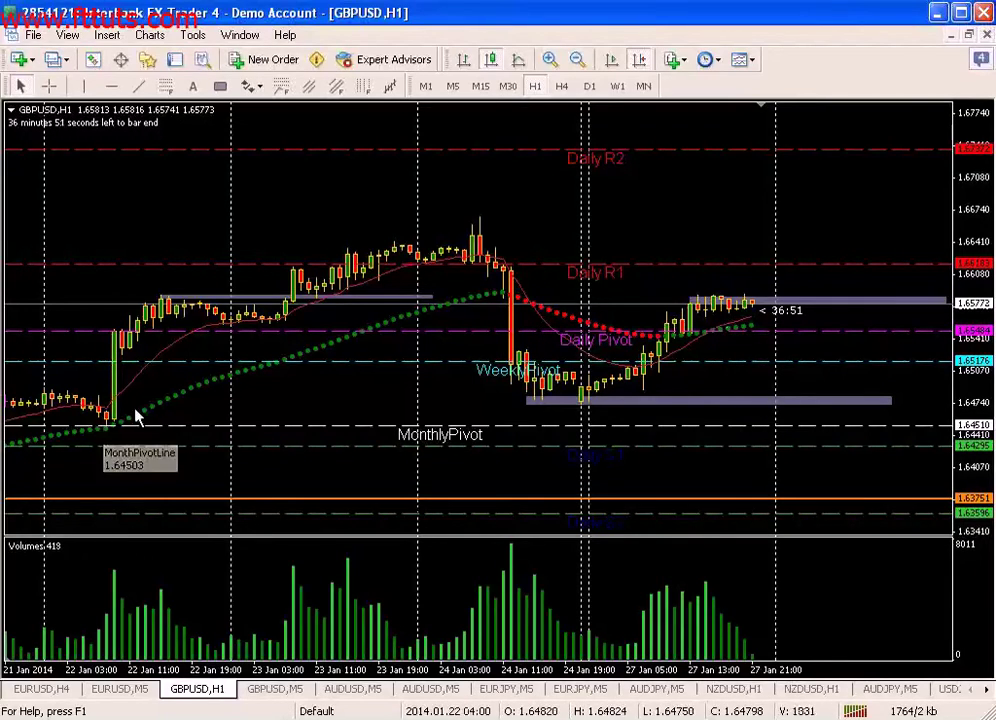
drag(970, 455, 698, 527)
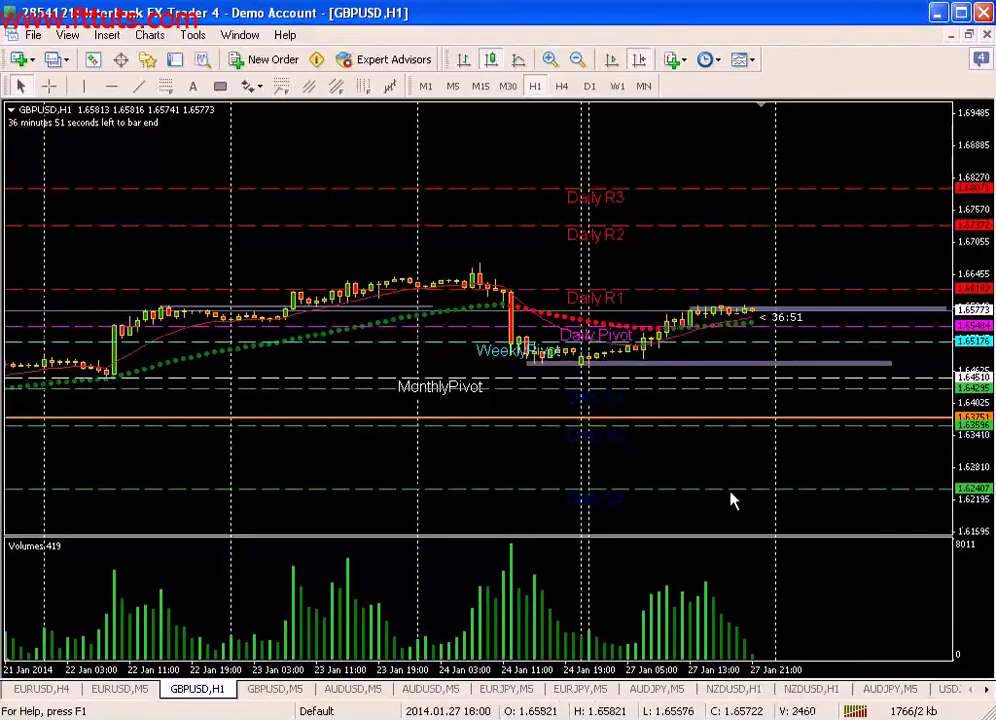
drag(963, 440, 960, 272)
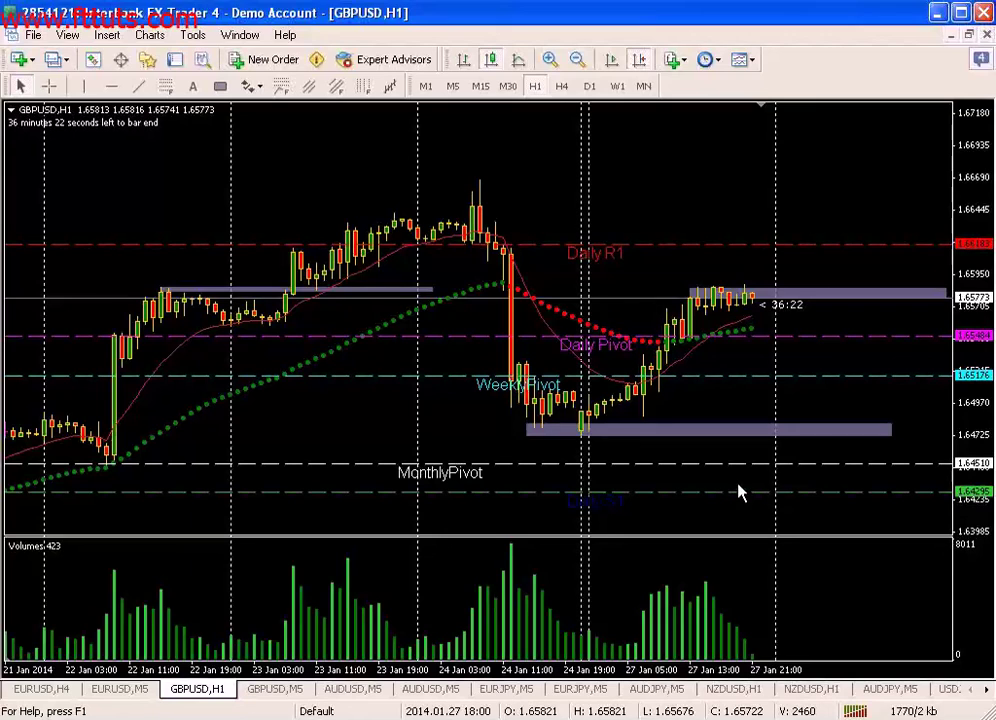
drag(975, 330, 979, 403)
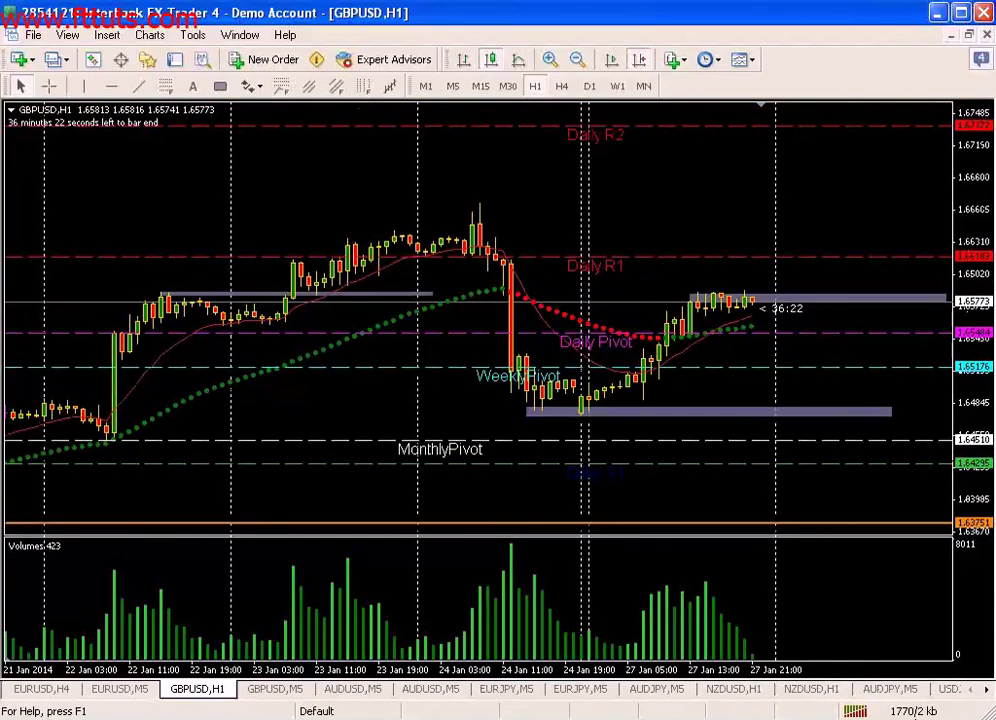